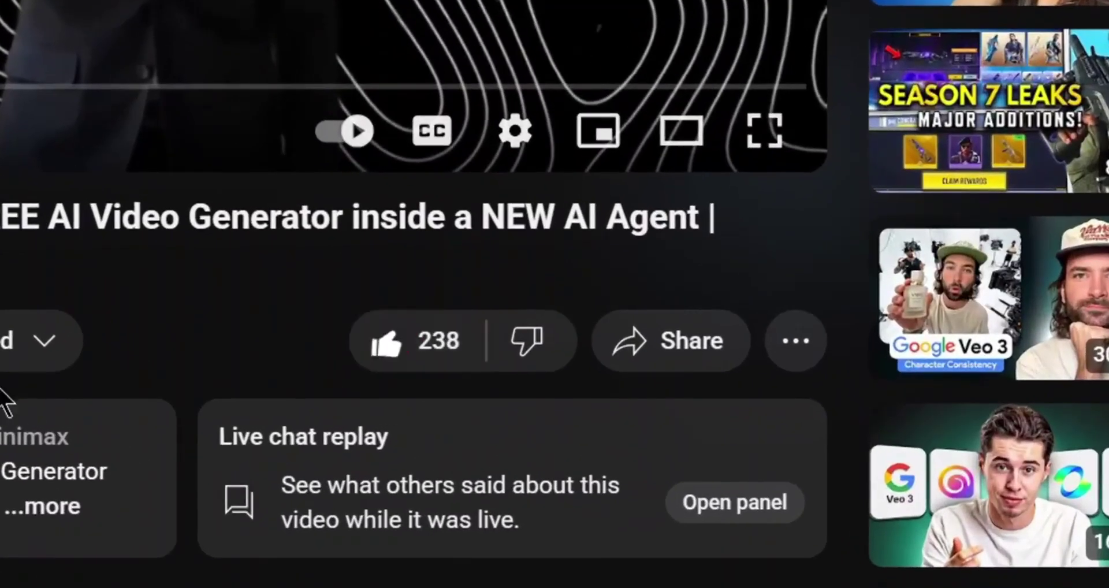
Scroll down to the comments and post a new comment on the video
scroll(496, 409, down, 2)
click(930, 529)
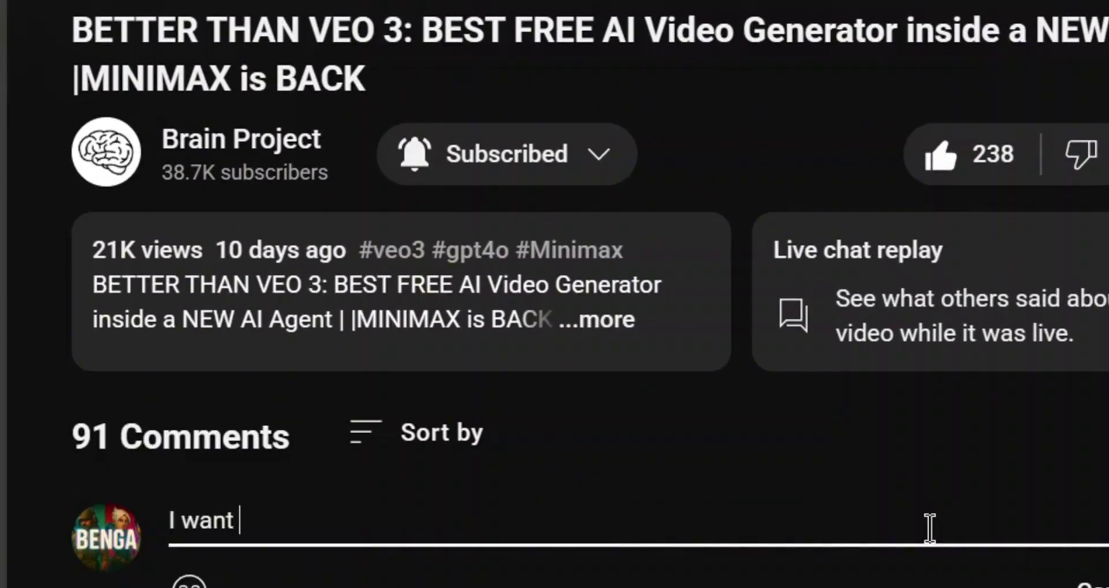
click(1095, 583)
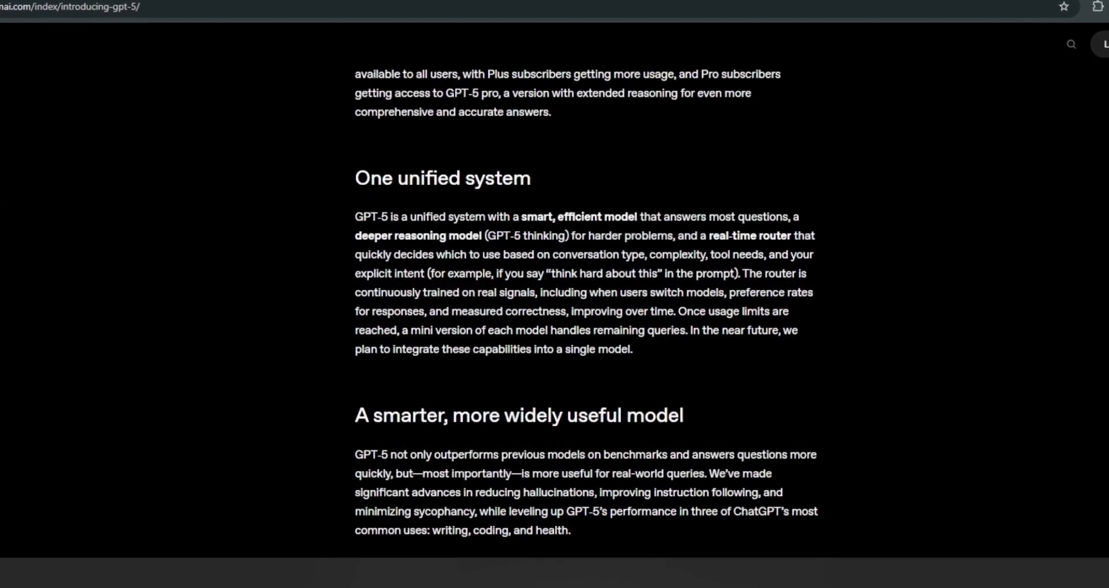
Scroll the GPT-5 article, highlighting 'A smarter, more widely useful model', down to Jumping Ball Runner
scroll(740, 434, up, 3)
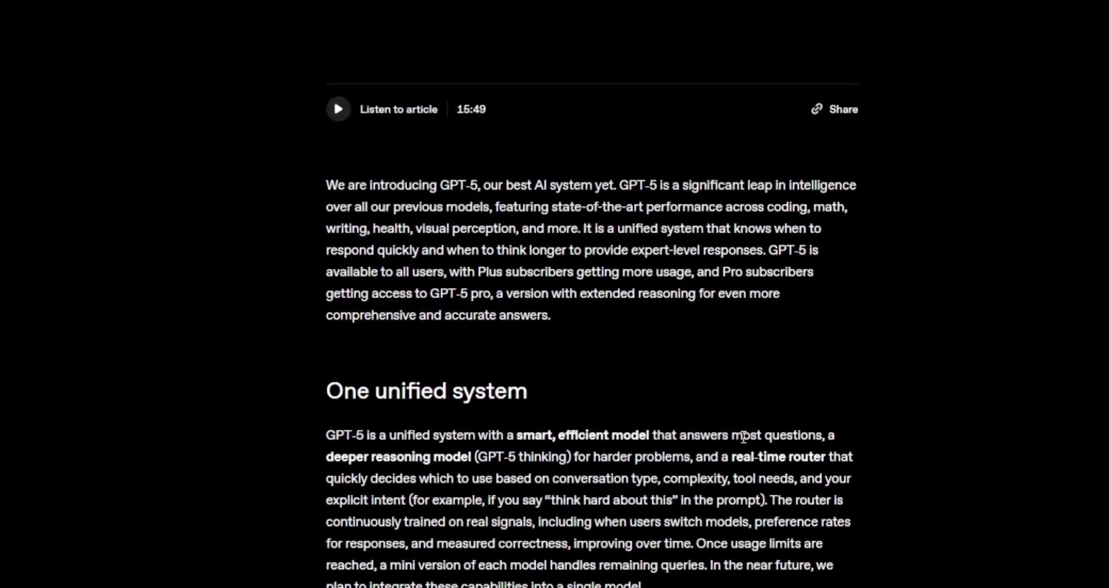
scroll(745, 437, up, 2)
scroll(754, 442, down, 3)
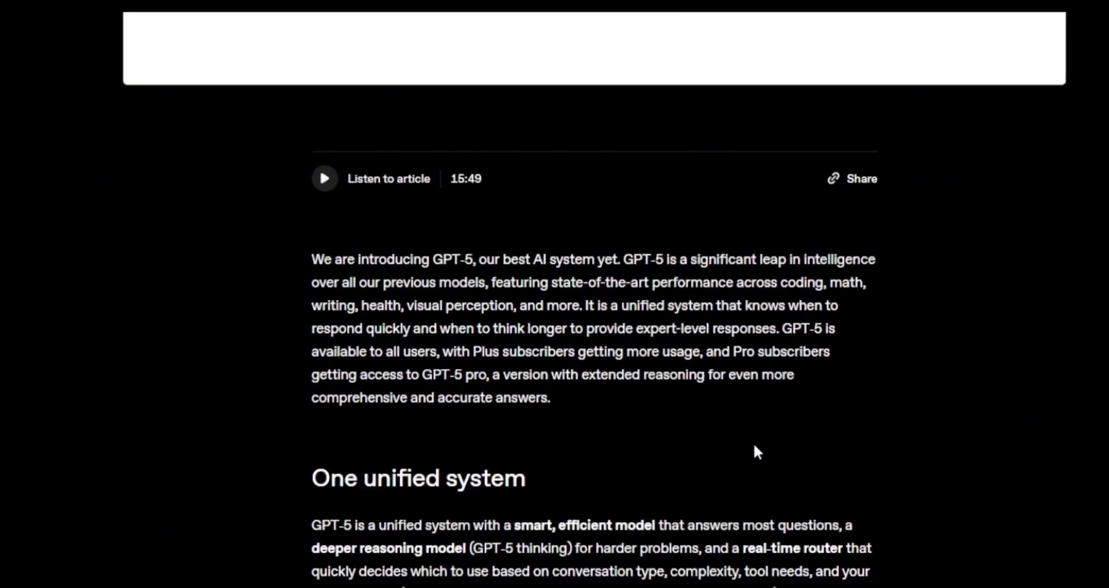
scroll(757, 446, down, 1)
scroll(760, 450, down, 2)
scroll(763, 454, up, 3)
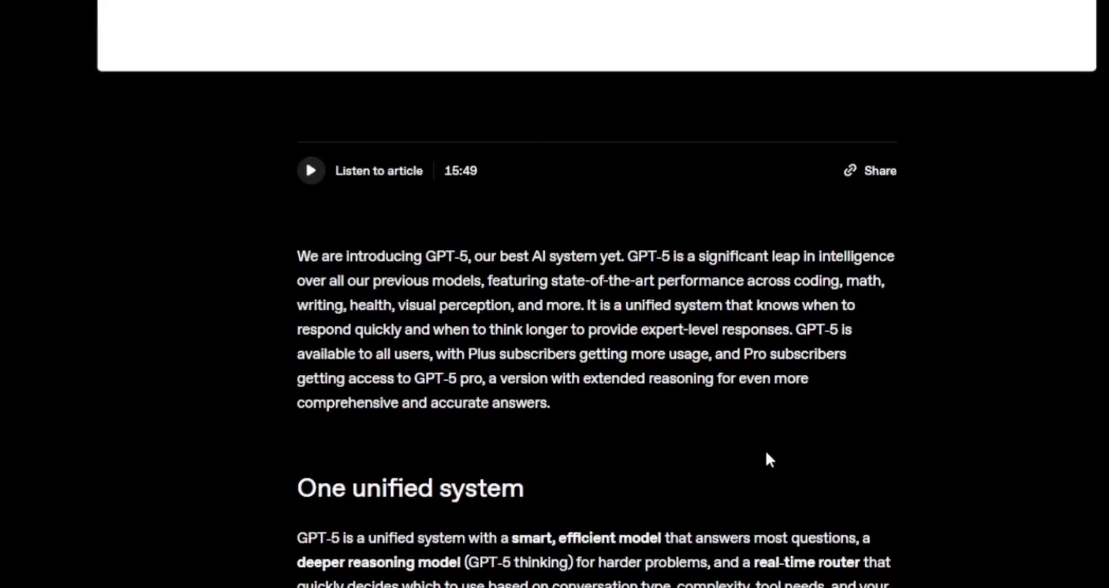
scroll(765, 450, down, 2)
scroll(693, 416, down, 3)
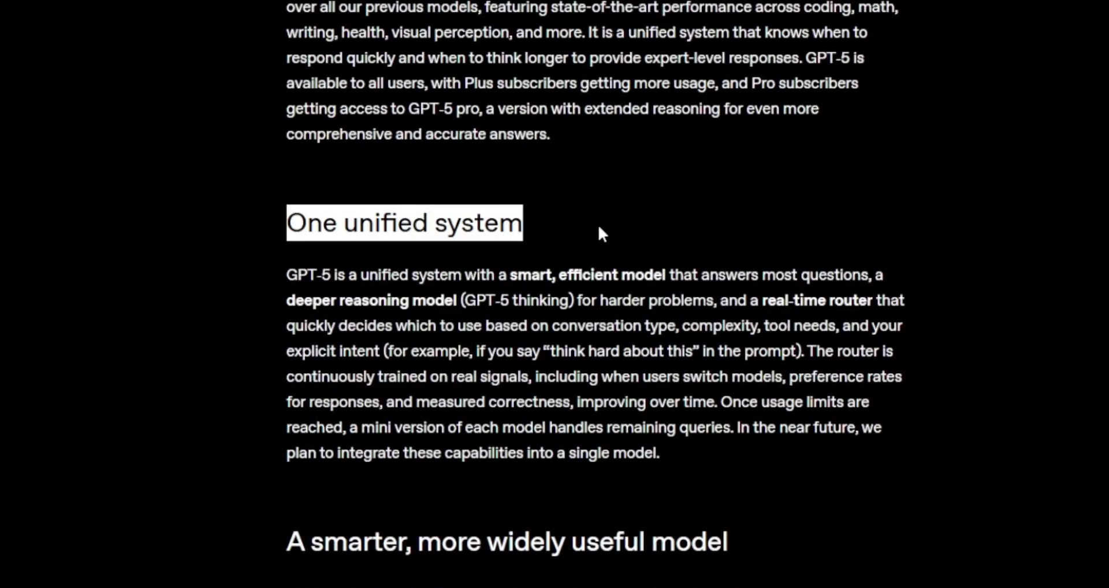
scroll(601, 231, down, 3)
scroll(614, 228, up, 2)
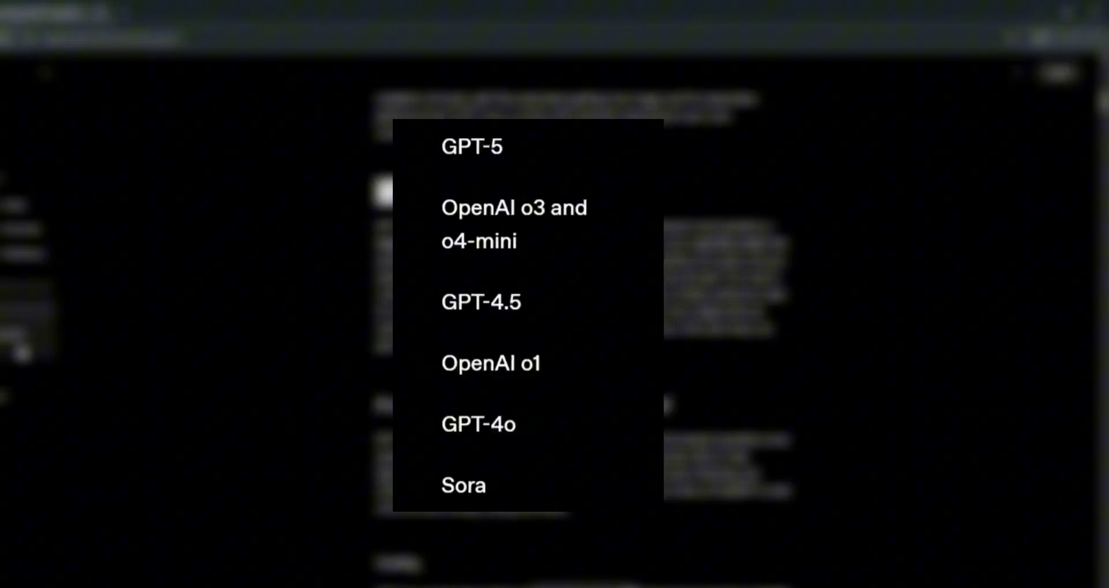
scroll(579, 357, down, 2)
scroll(579, 357, up, 1)
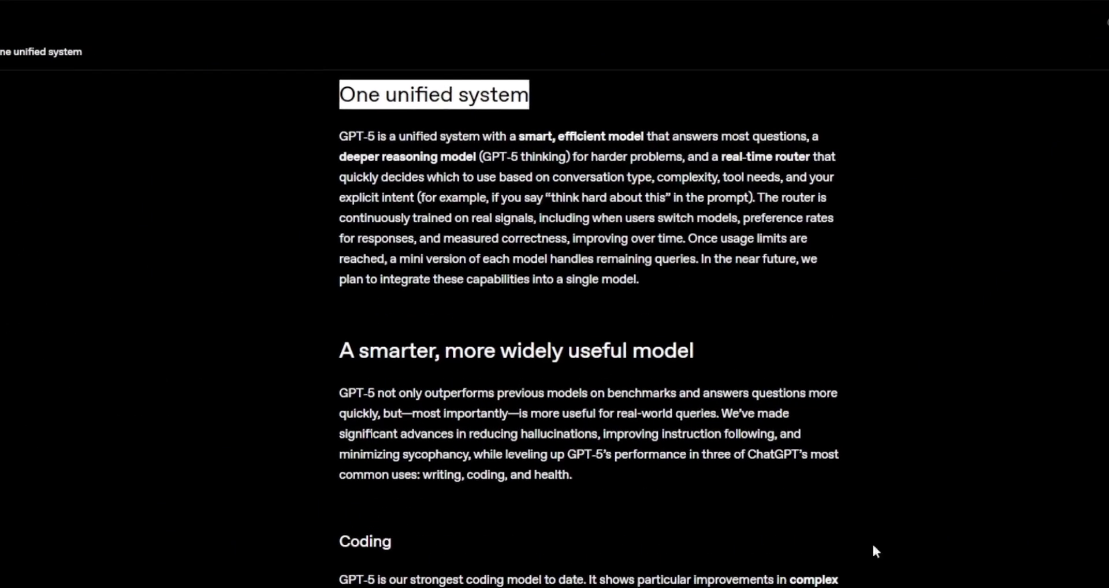
drag(283, 283, 878, 269)
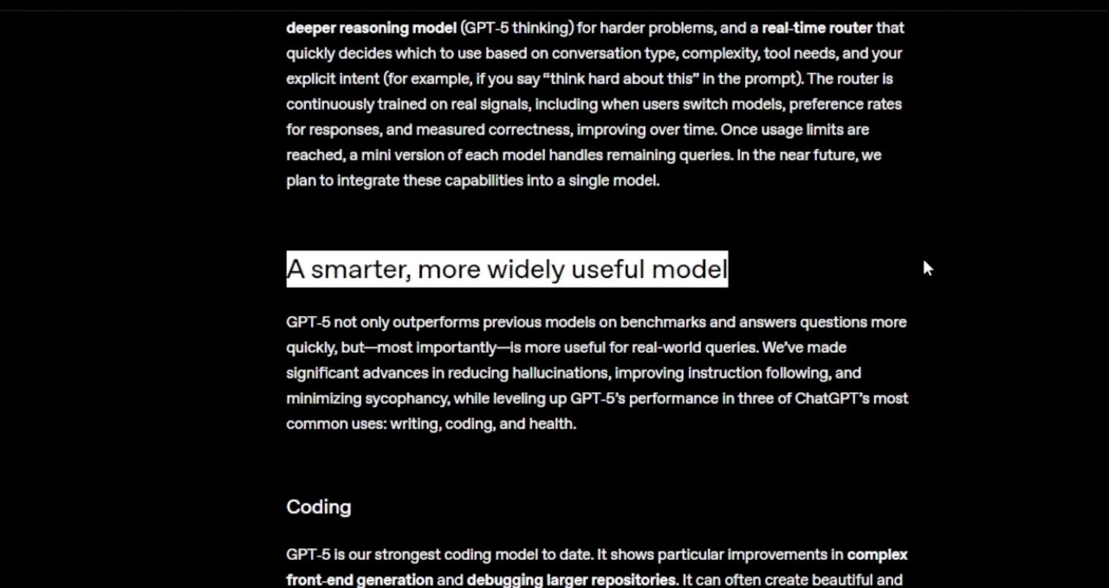
scroll(923, 261, down, 5)
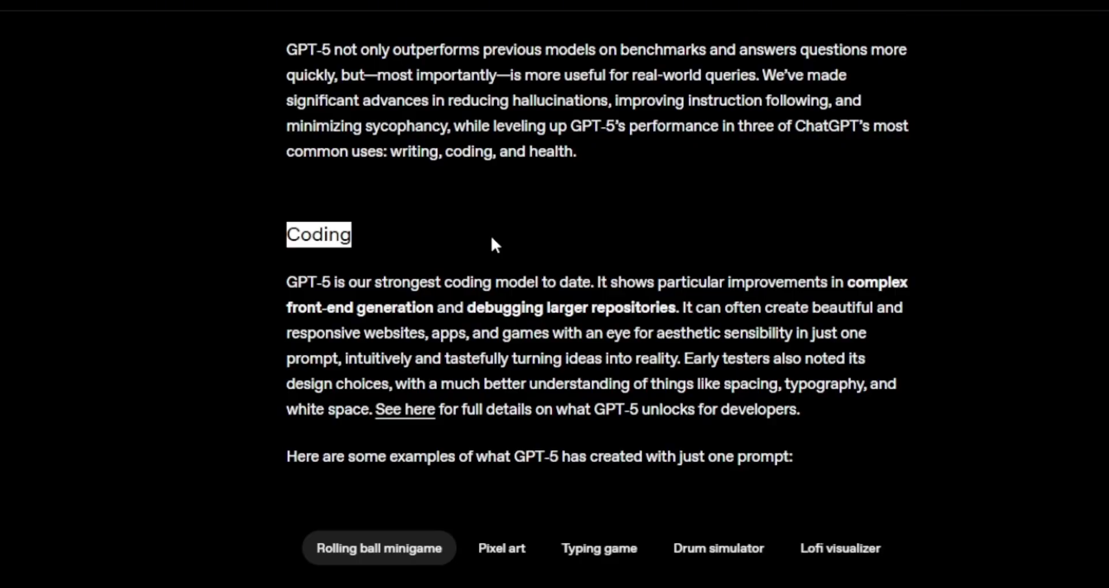
scroll(490, 233, down, 5)
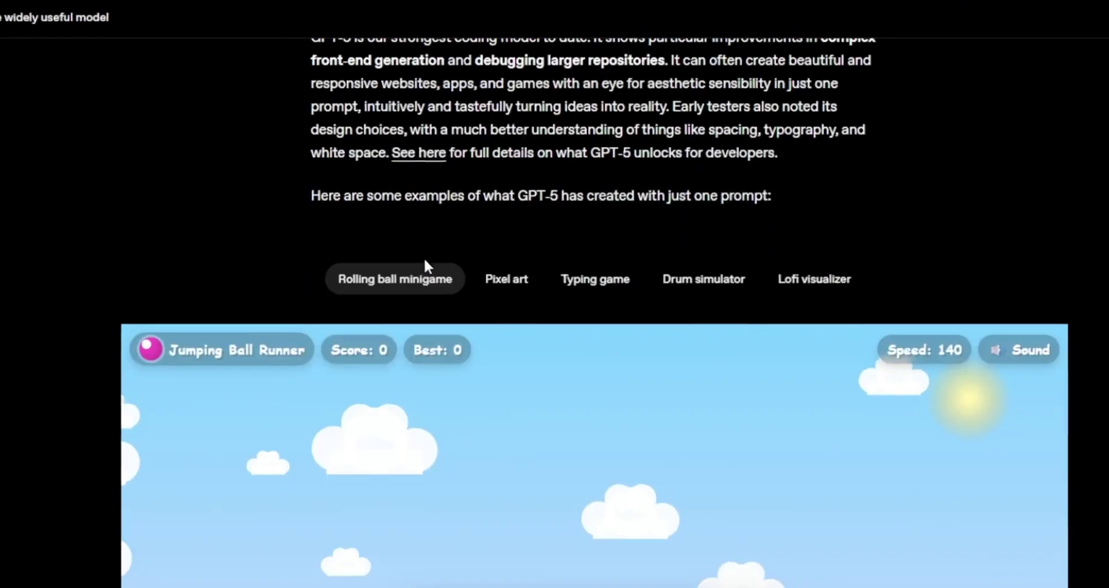
Play the Jumping Ball Runner demo, jumping over obstacles, then retry after game over
scroll(424, 258, down, 5)
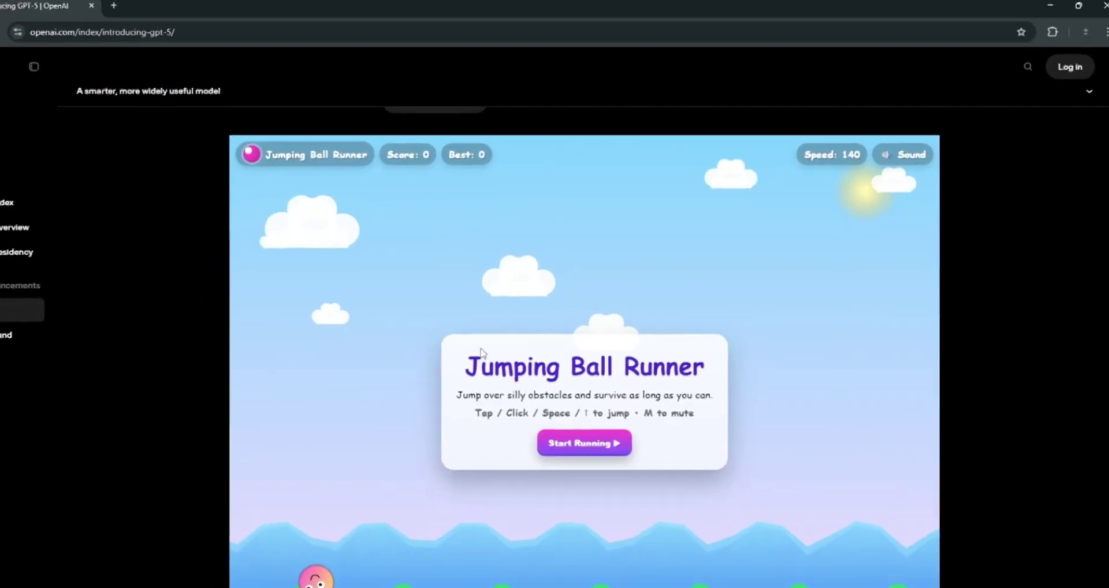
click(584, 444)
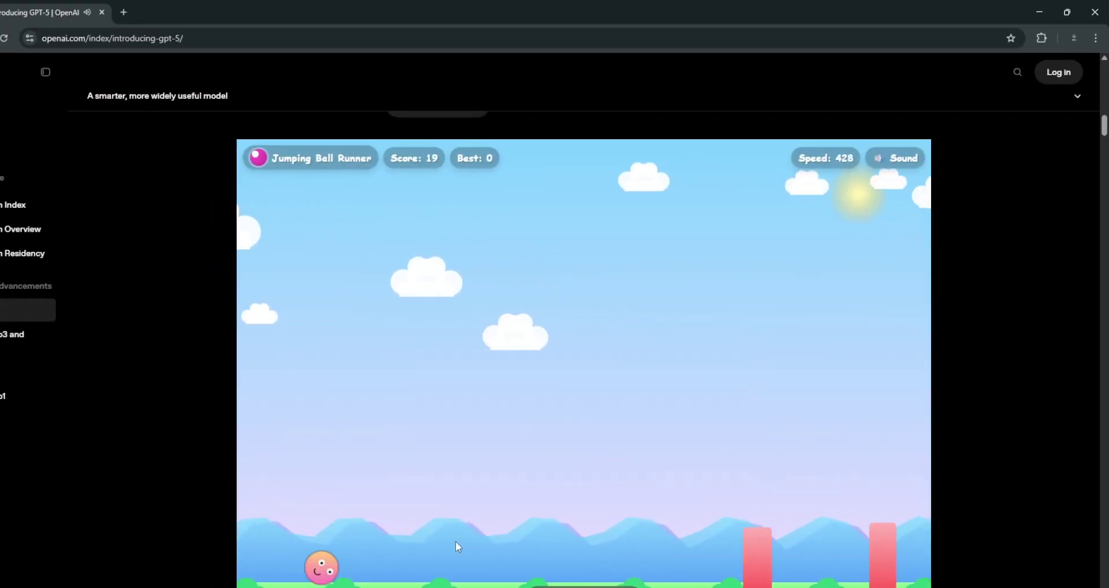
click(456, 542)
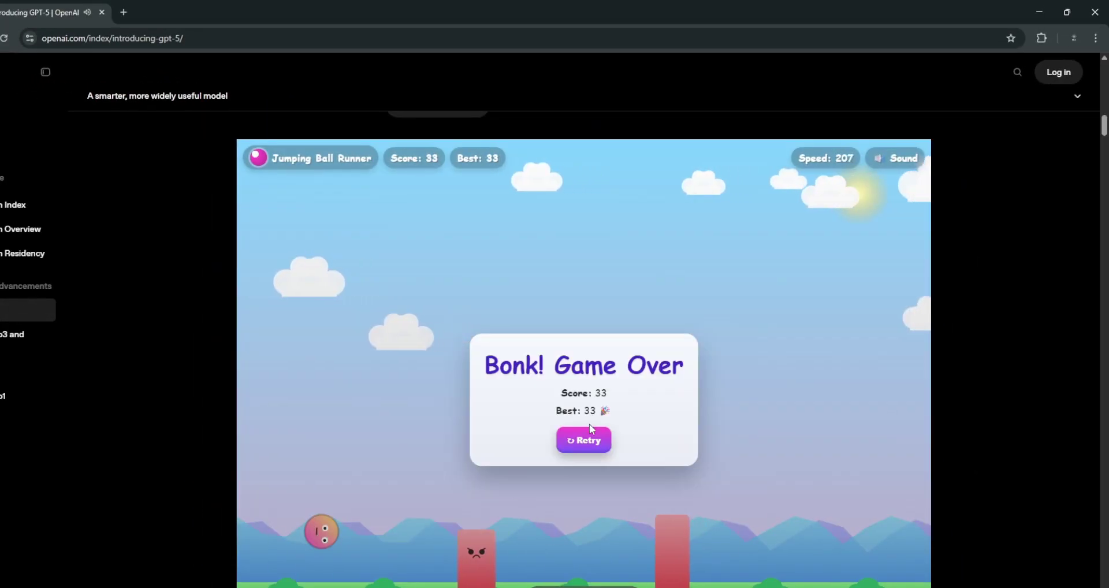
click(589, 439)
Highlight the game's prompt text and scroll down to the AIME 2025 Evaluations chart
scroll(595, 449, down, 5)
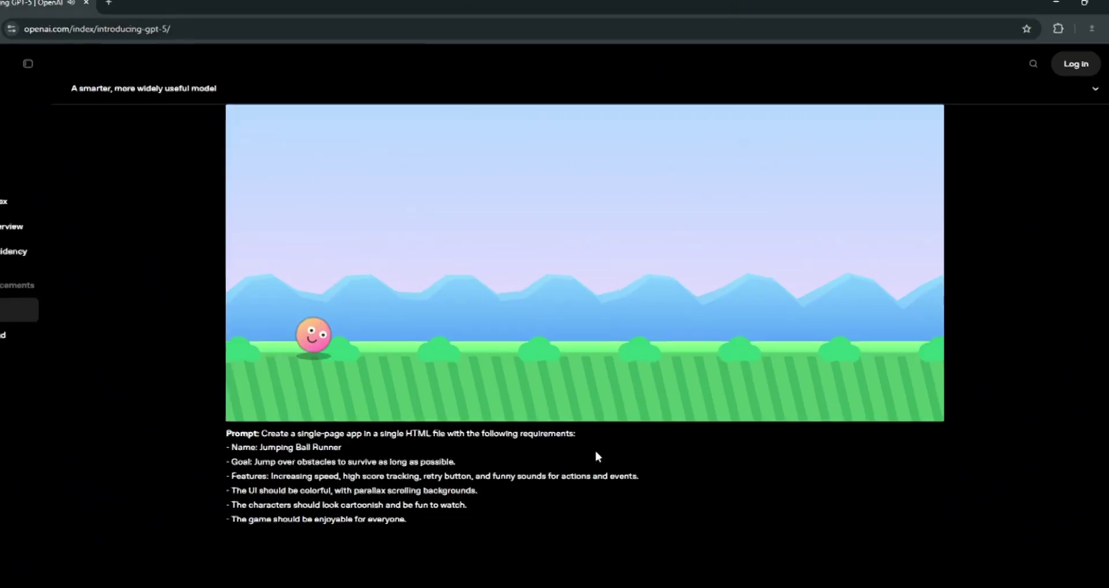
drag(181, 314, 430, 396)
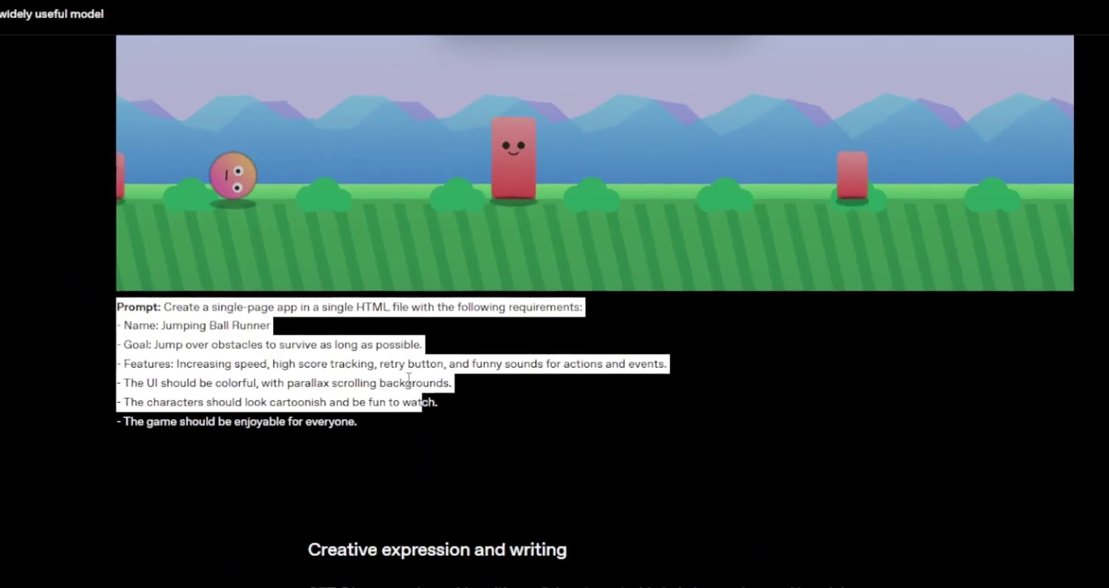
scroll(494, 393, down, 8)
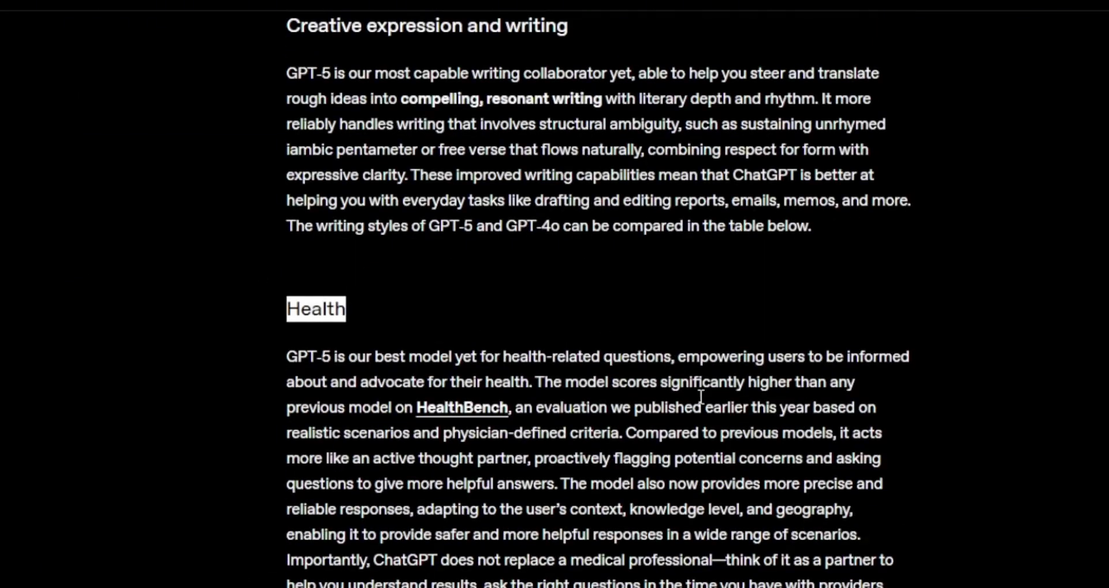
scroll(732, 387, down, 10)
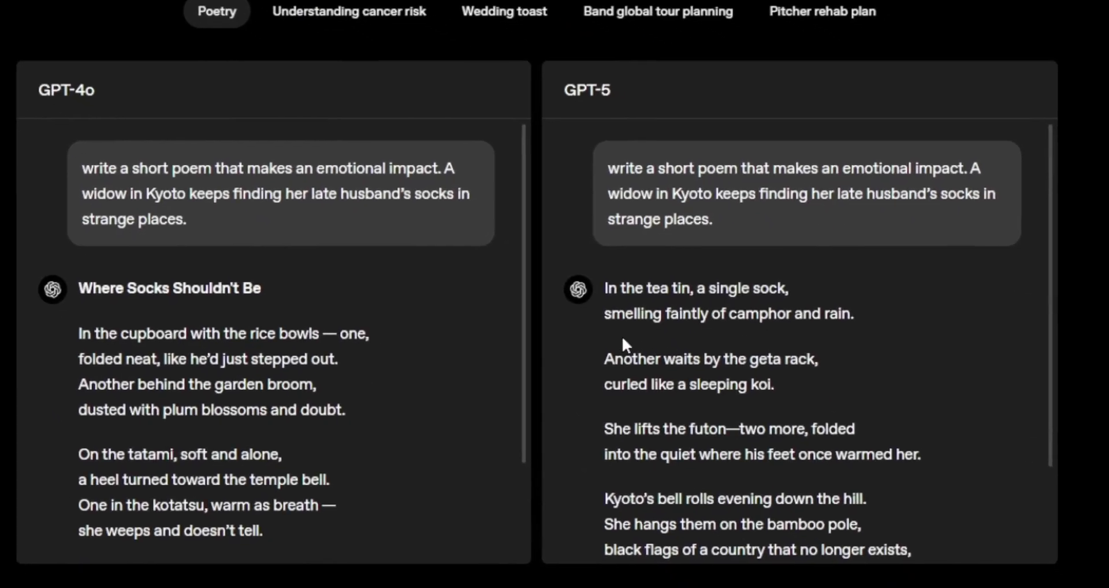
scroll(622, 341, down, 10)
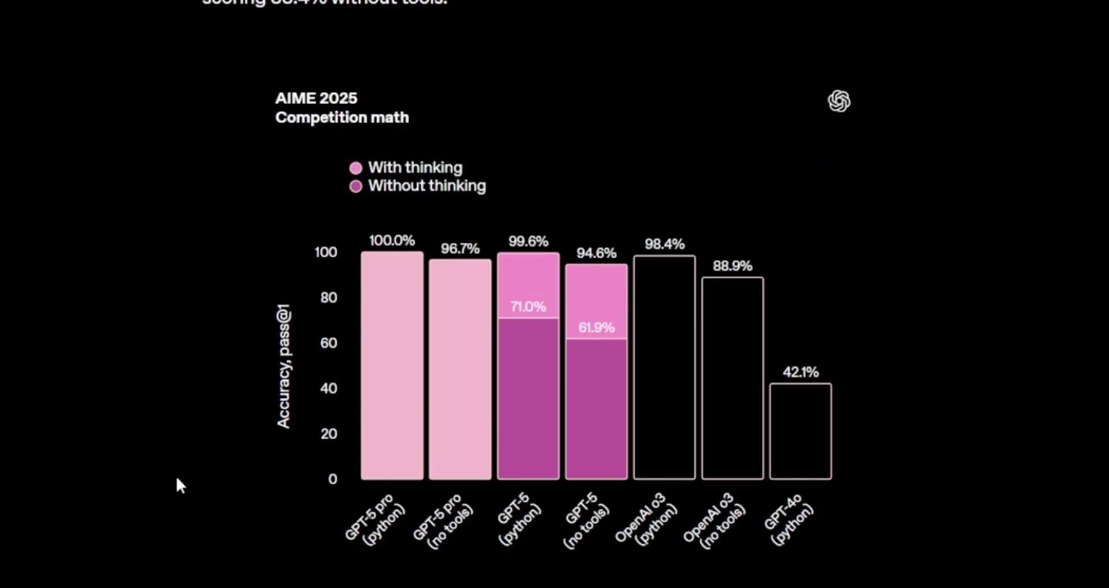
Scroll past the FrontierMath charts to the 'Instruction following and agentic tool use' section
scroll(174, 483, down, 10)
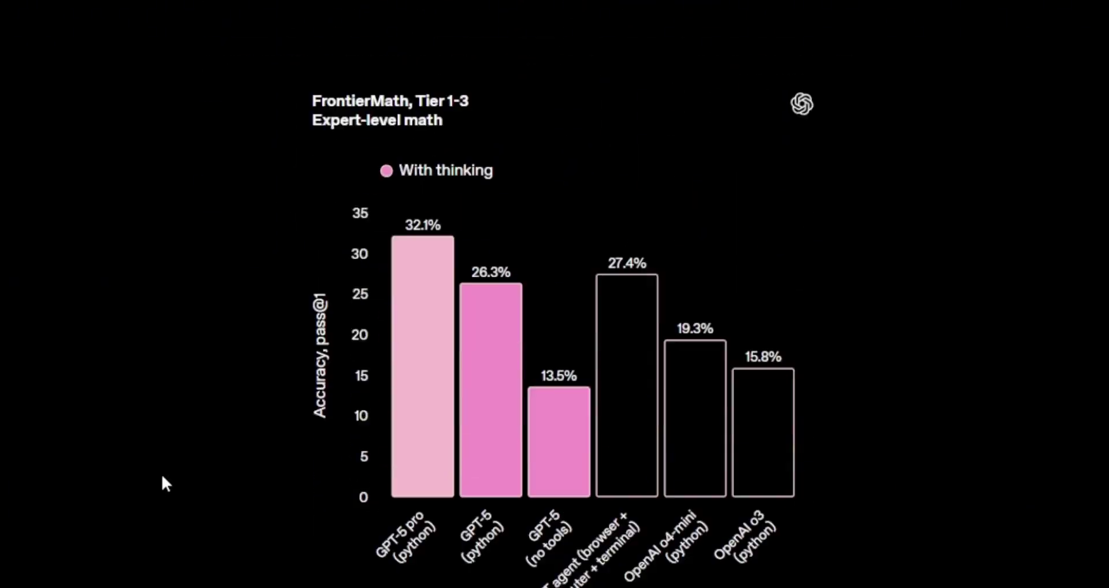
scroll(160, 469, down, 1)
scroll(231, 306, up, 1)
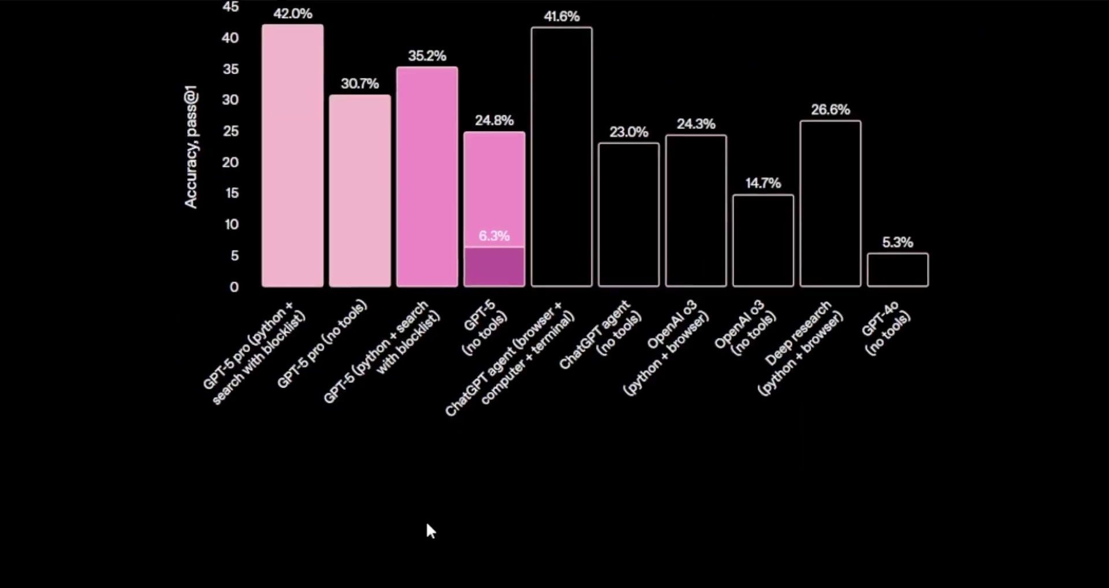
scroll(436, 508, down, 12)
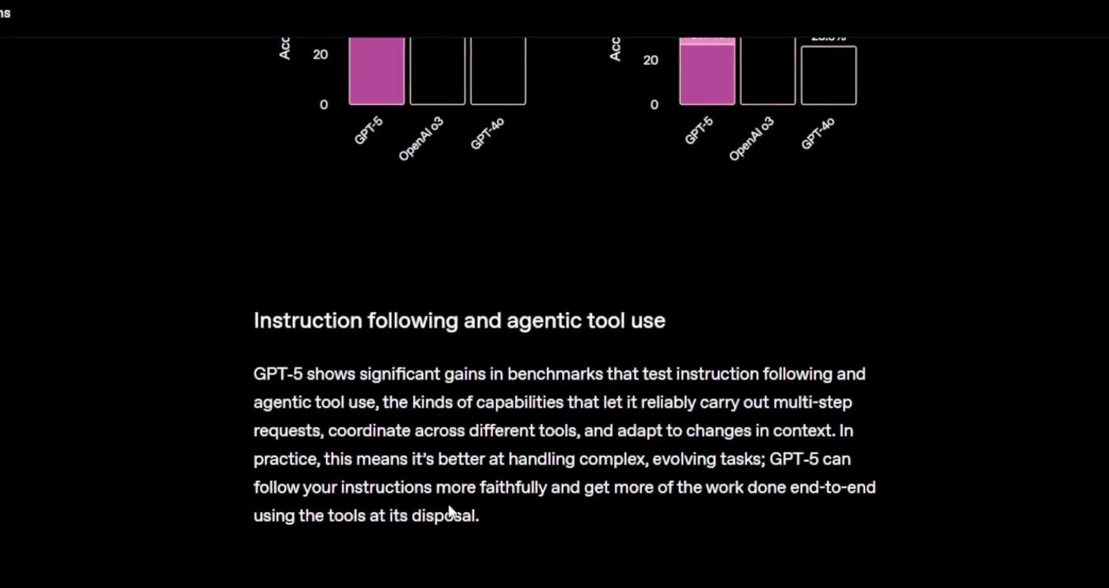
scroll(456, 509, down, 15)
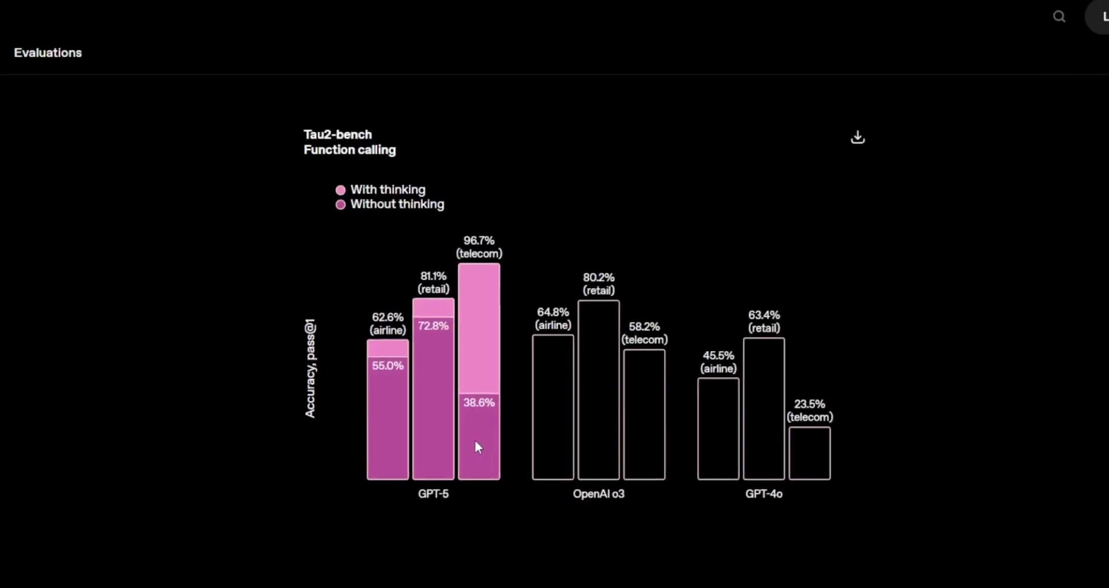
scroll(483, 445, down, 5)
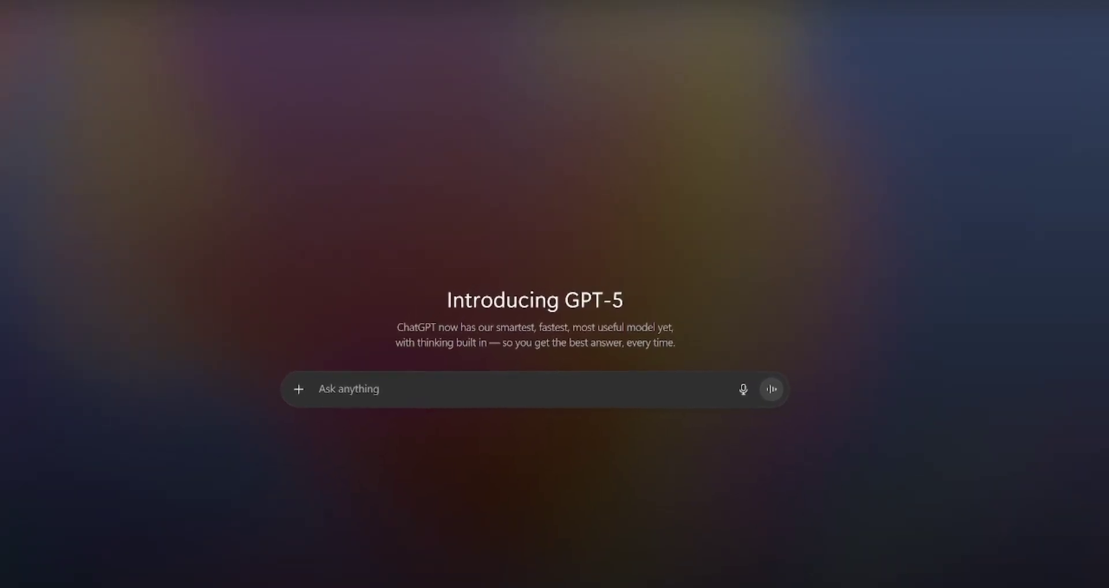
Generate a to-do, Pomodoro and mood-tracker Productivity Dashboard and preview it in canvas
text(Create a beautiful interactive productivity dashboard in pure HTML, CSS, and JavaScript. Include: a to-do list, Pomodoro timer, and mood tracker. Animate the elements with smooth transitions and soft shadows)
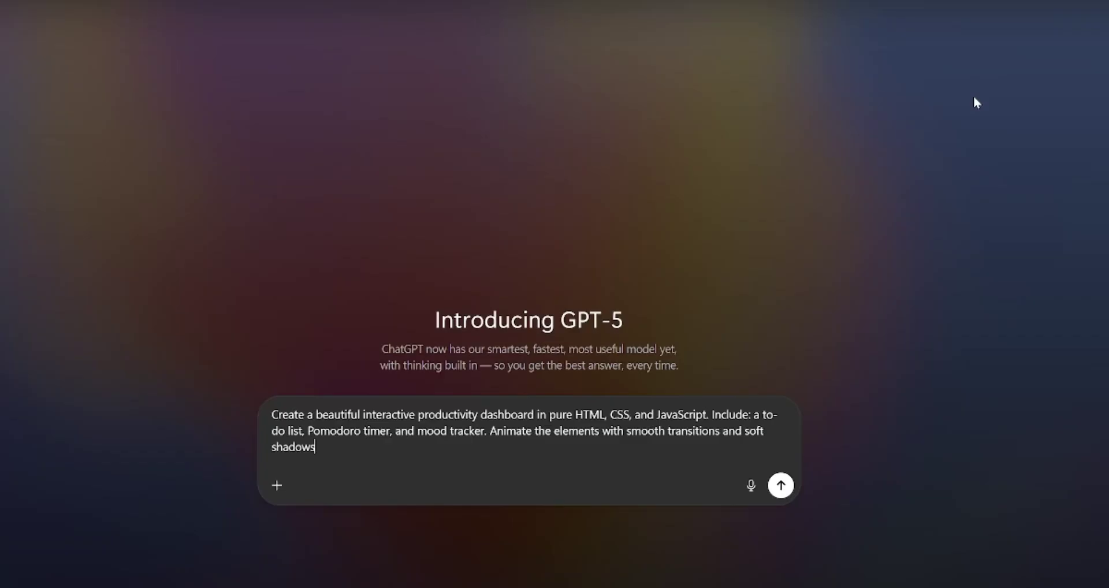
key(Return)
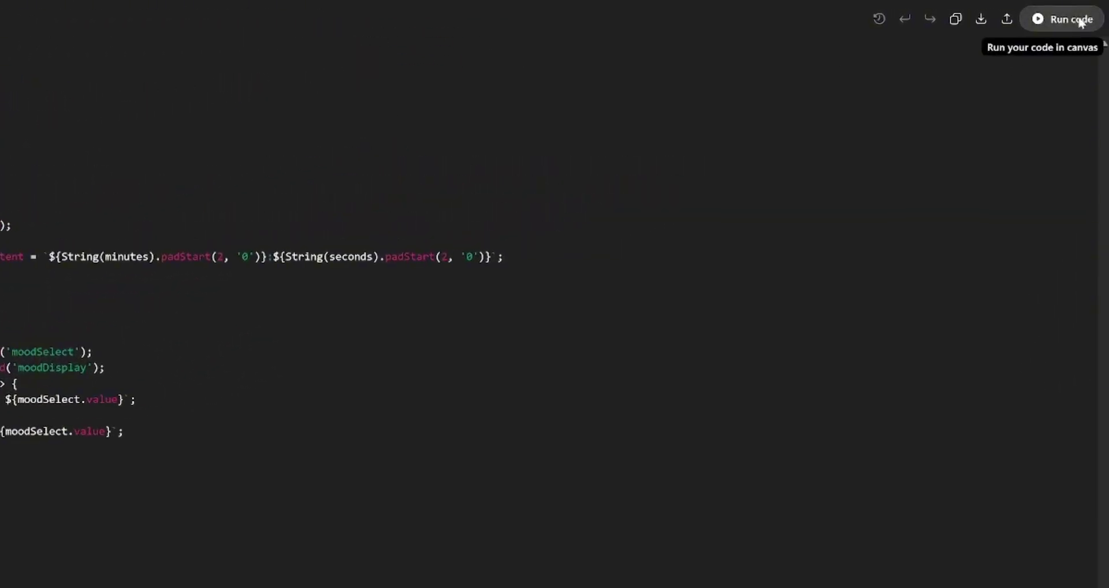
click(1081, 28)
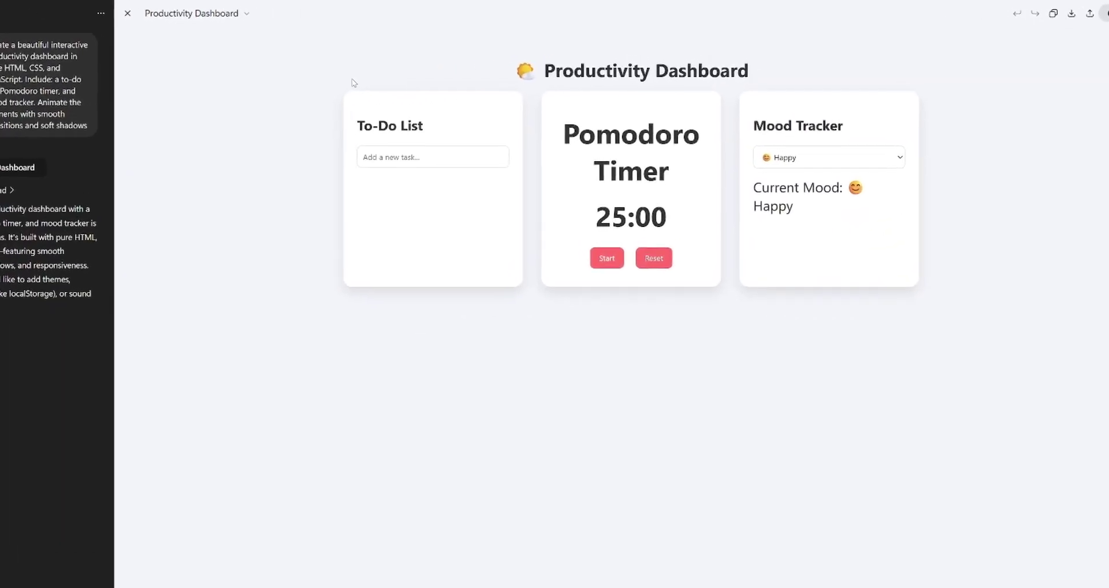
click(413, 166)
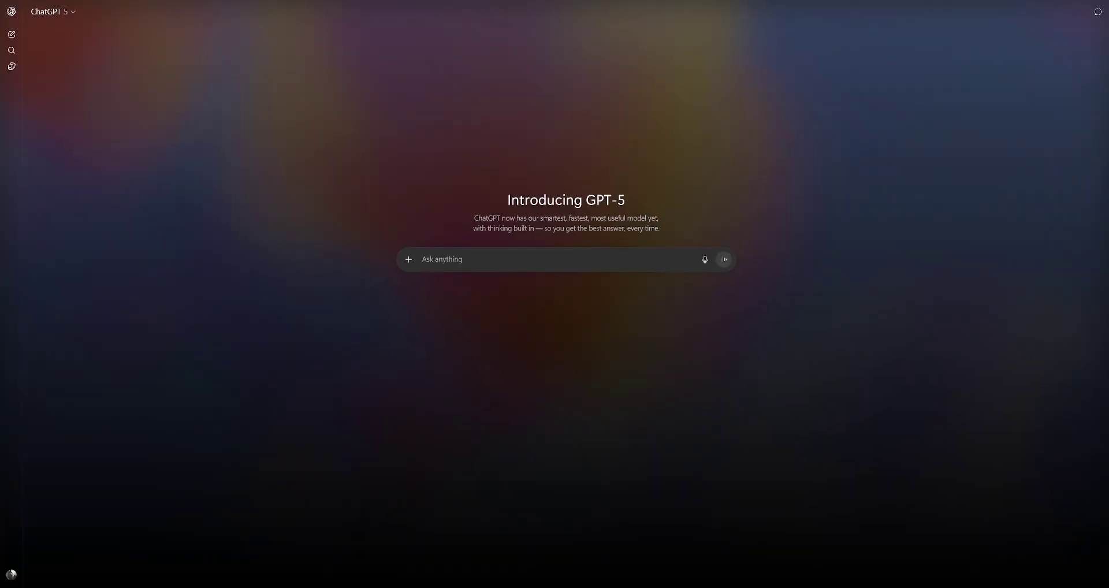
Generate the Crypto Dashboard UI from the pasted prompt and run its code
text(Build a clean, modern crypto price tracker dashboard UI using Tailwind CSS and dummy data. Include animated graphs (use Chart.js), fake coin icons, and a light/dark mode toggle.)
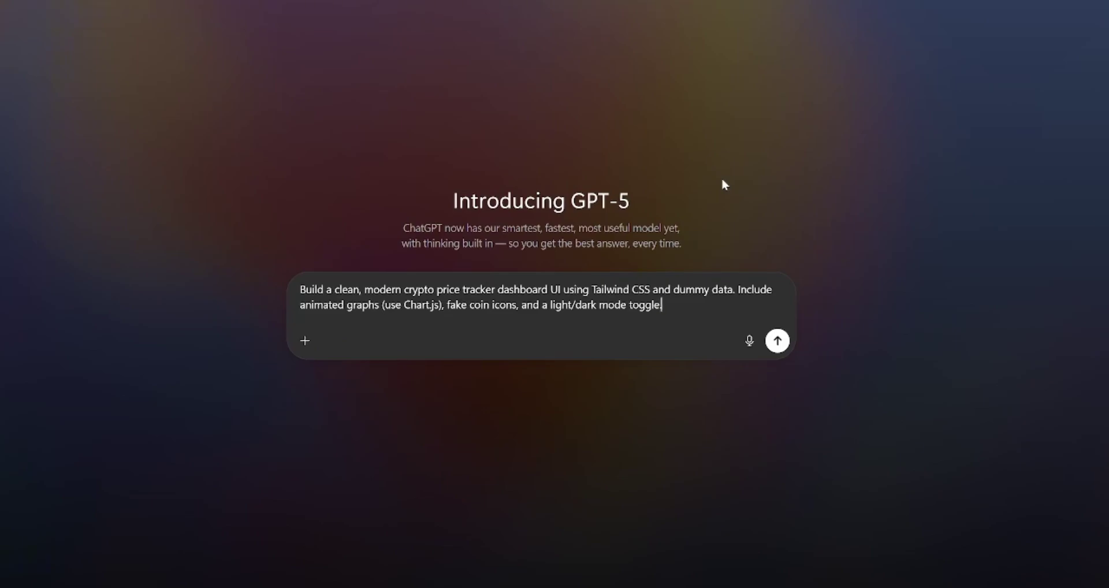
key(Return)
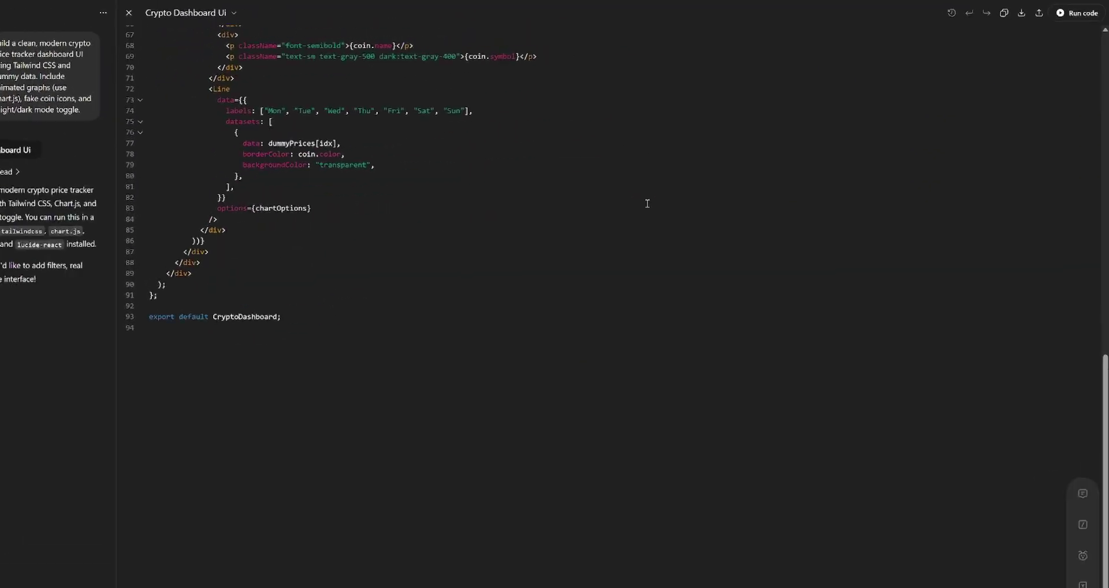
click(1077, 13)
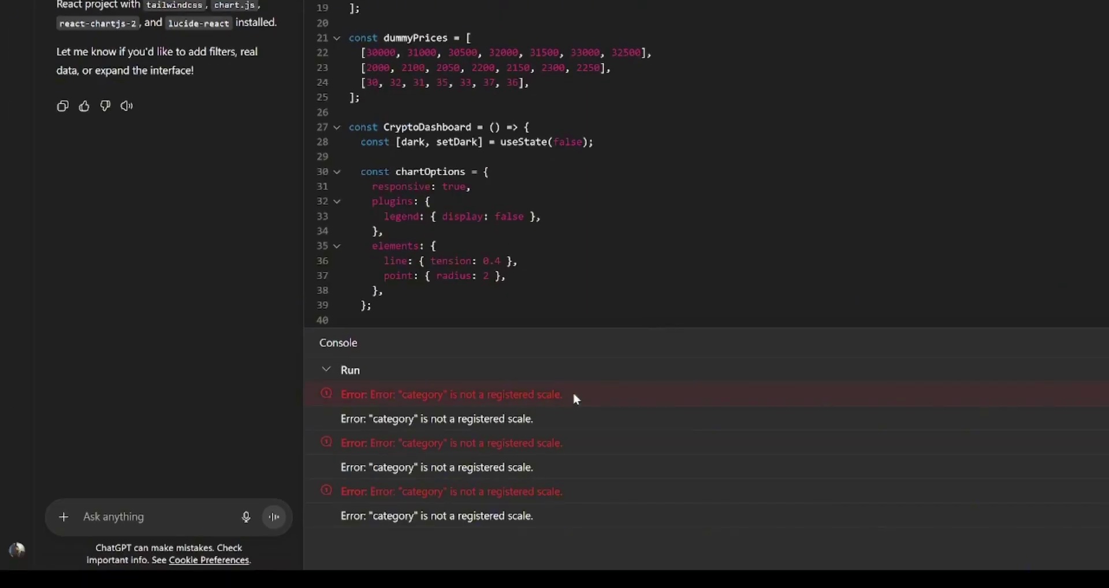
Apply Fix bug to the CategoryScale console error, rerun, then fix the remaining error
click(374, 394)
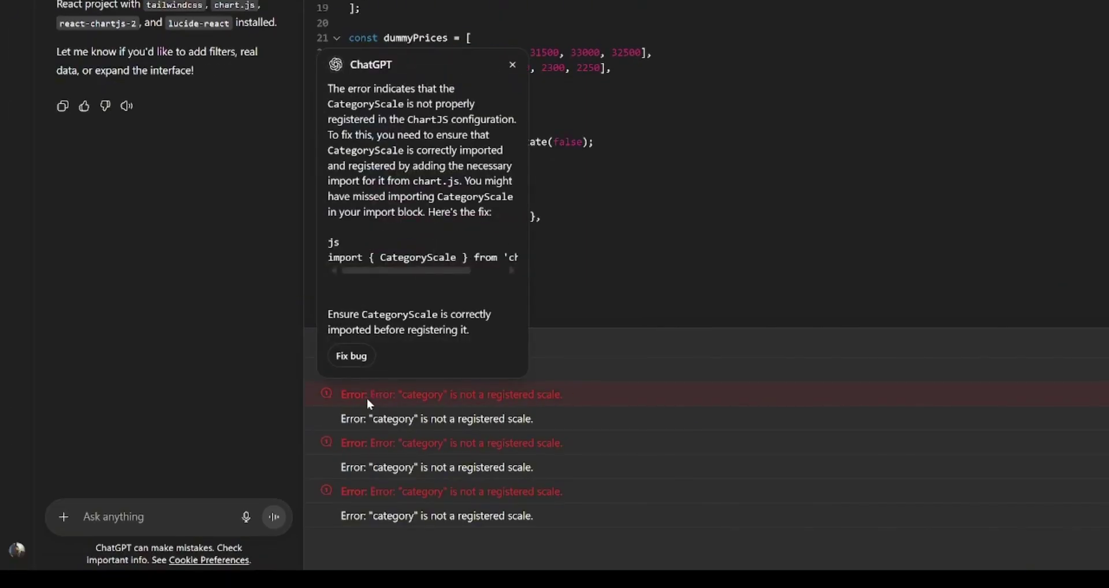
click(355, 360)
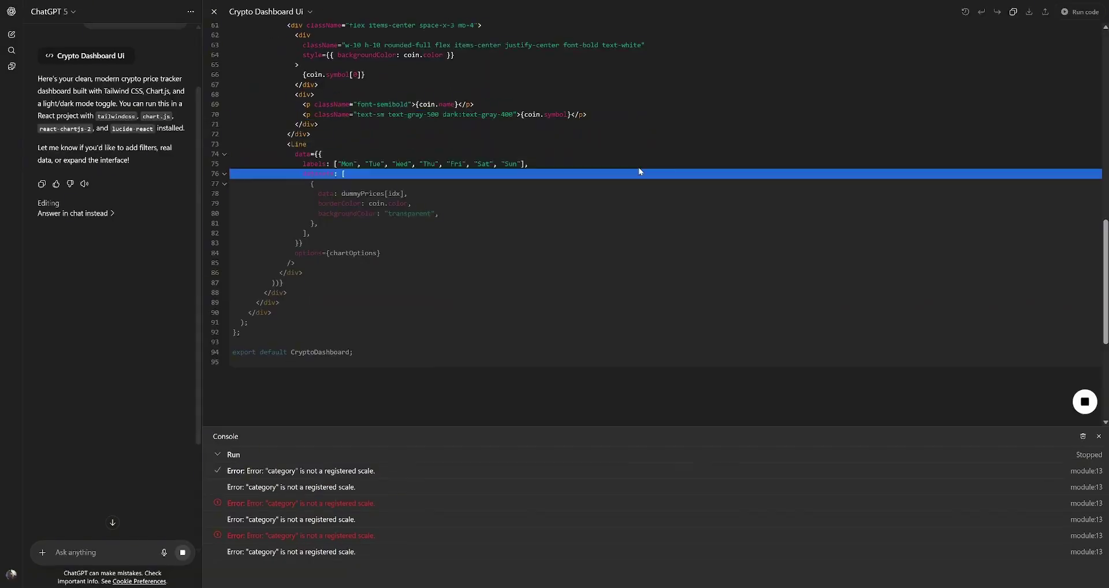
click(1070, 16)
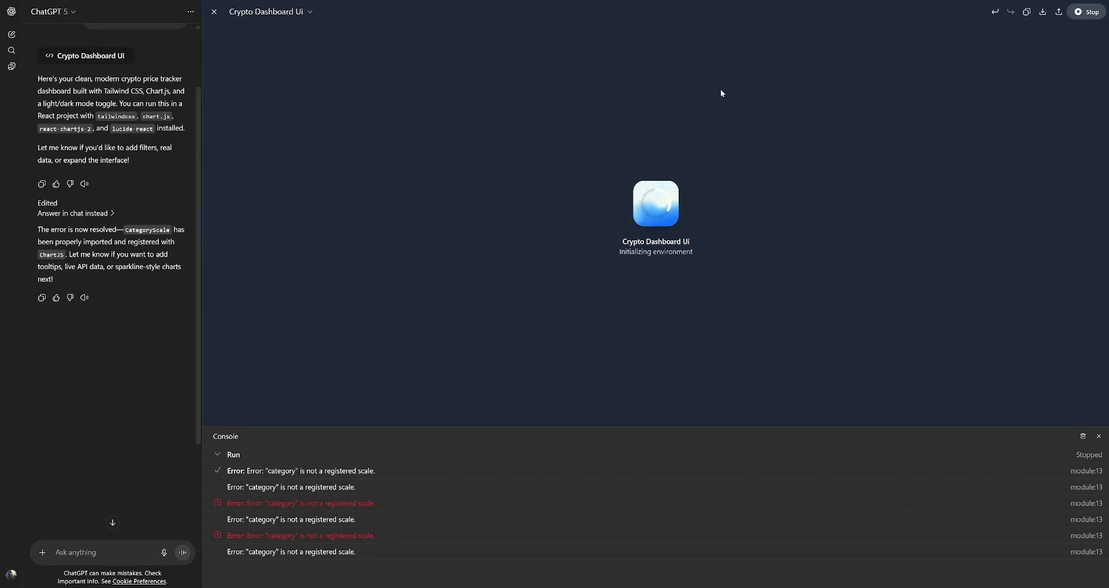
click(214, 12)
click(722, 137)
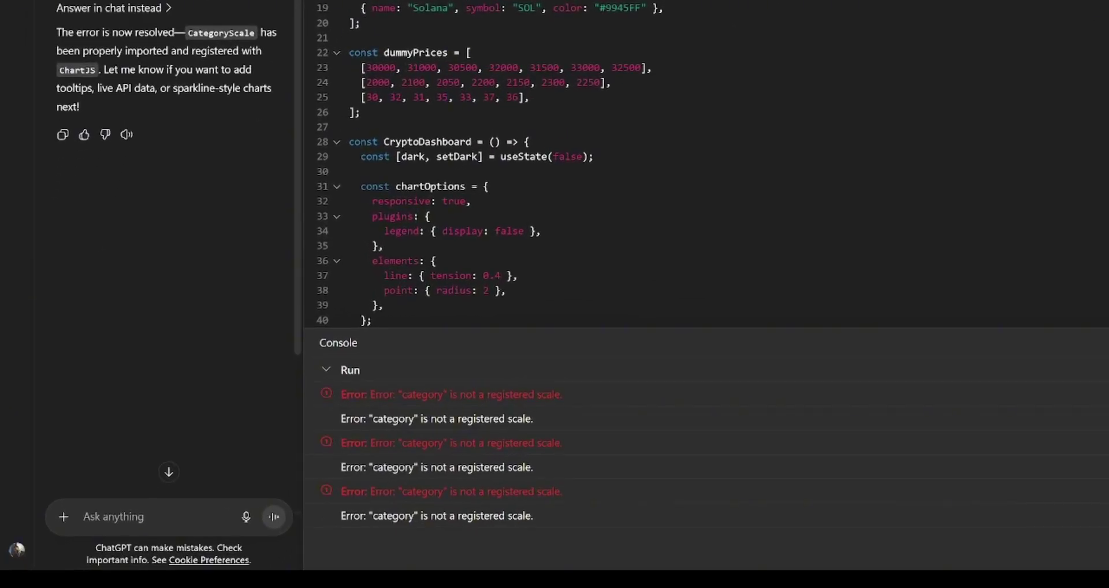
click(383, 384)
click(361, 364)
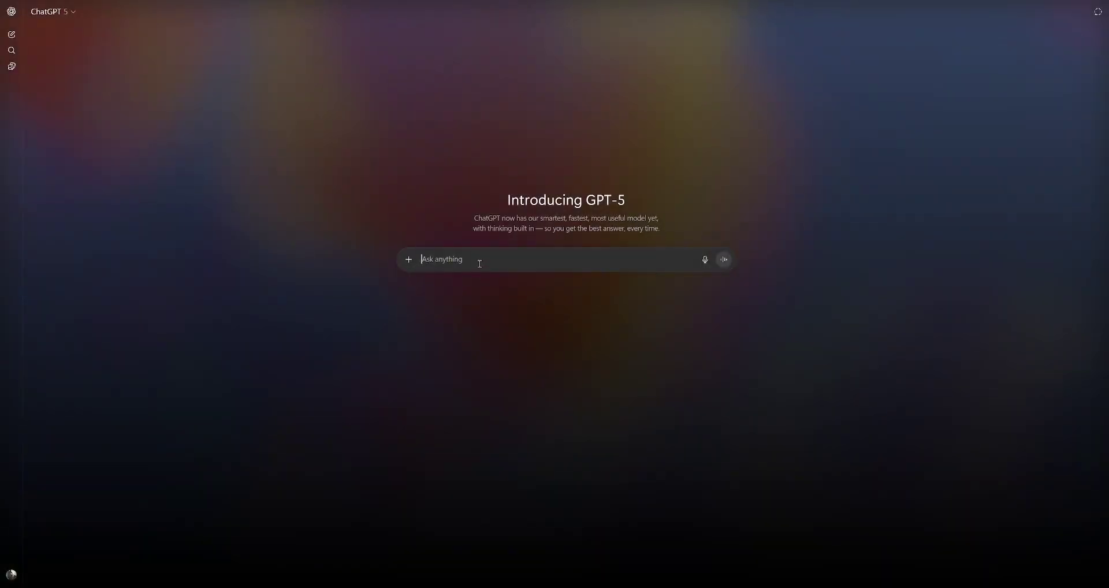
Generate the Hacker Terminal Dashboard from the pasted prompt and preview it in canvas
text(Create a dashboard UI that looks like a hacker terminal — green text on black, flickering lines, typing animation, console-style logs, and fake system stats (CPU, memory, etc).)
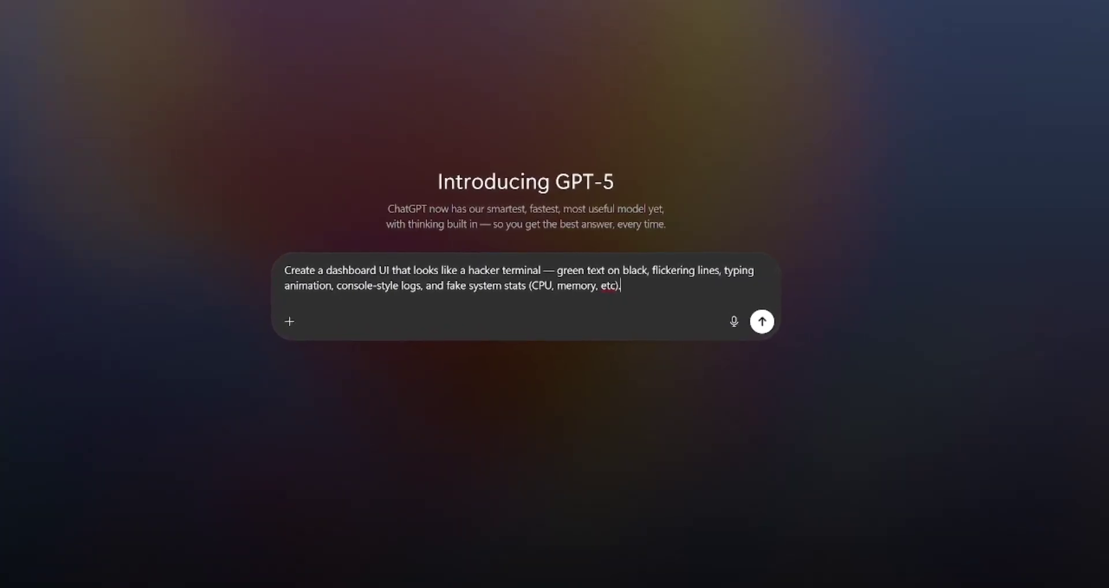
key(Return)
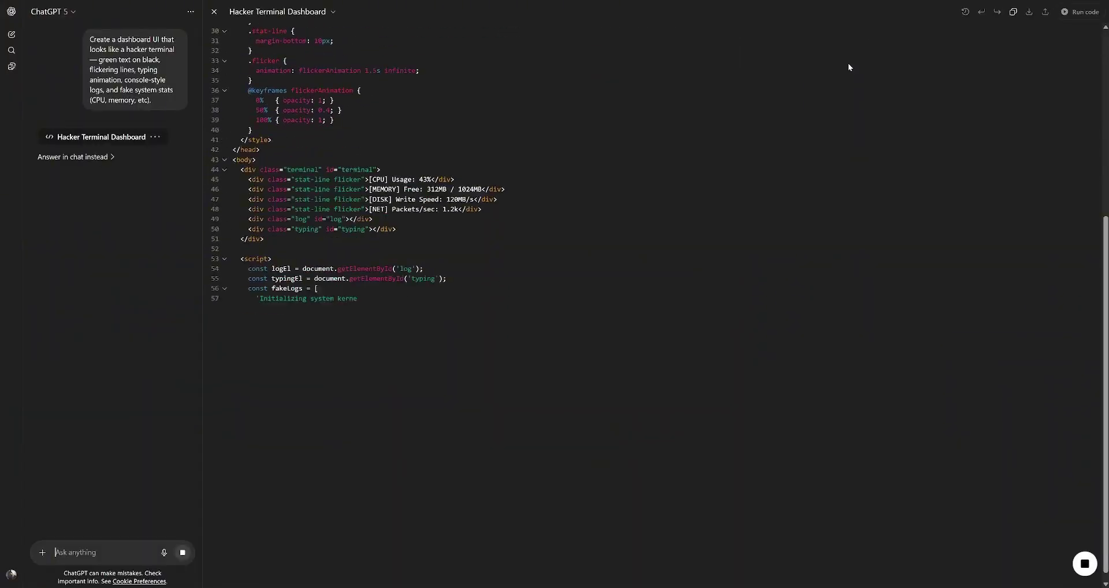
click(1079, 12)
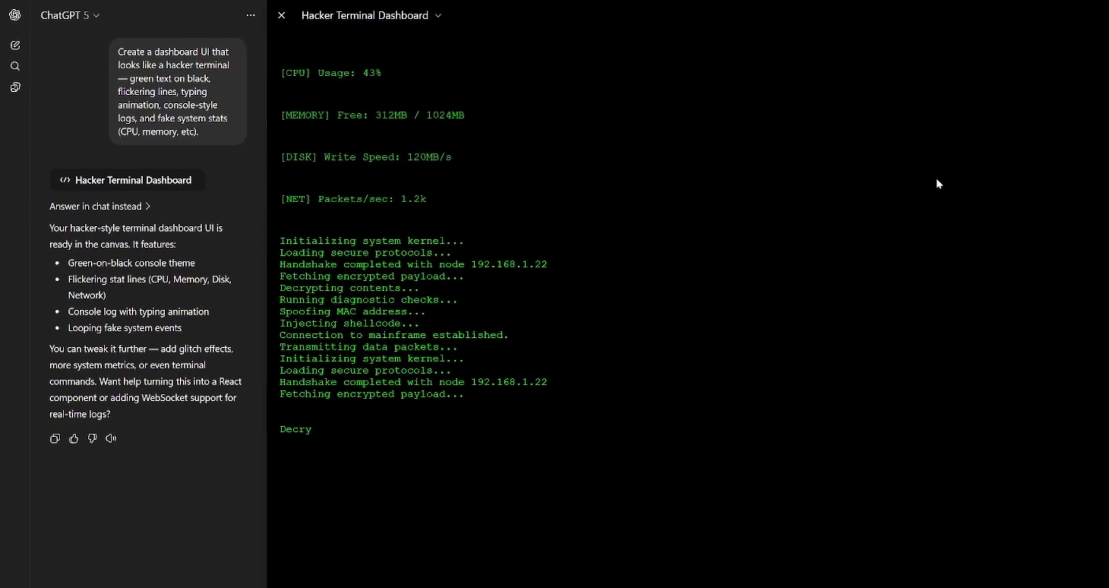
Generate the Weekly Calendar UI in a new chat and drag its Meeting block to around 4:00–6:00
click(281, 15)
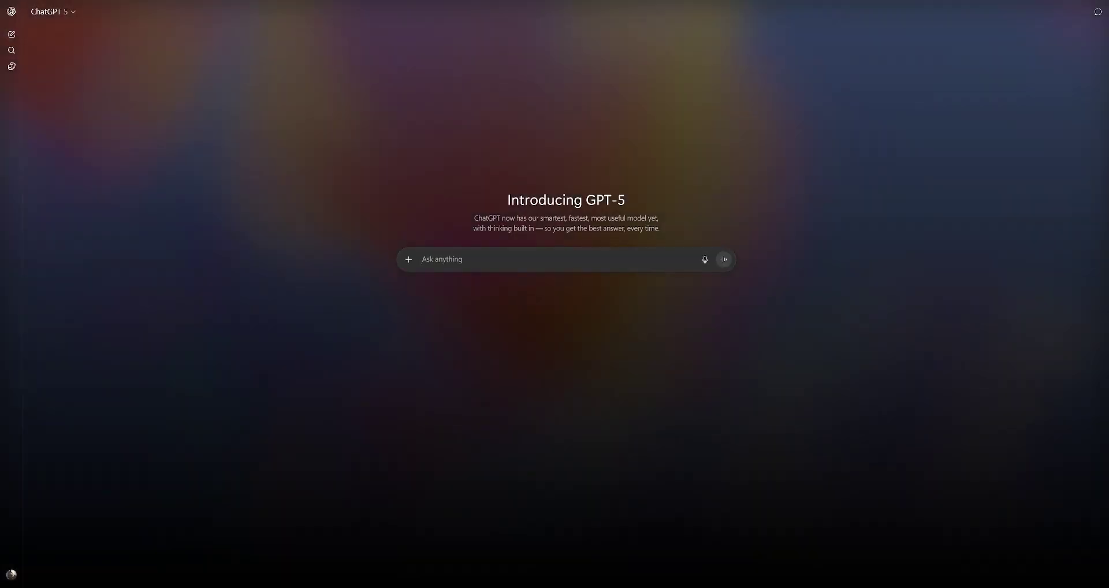
text(Make a stylish calendar planner UI that shows a weekly agenda. Each time block is a draggable/resizable element. Animate the transitions using CSS keyframes.)
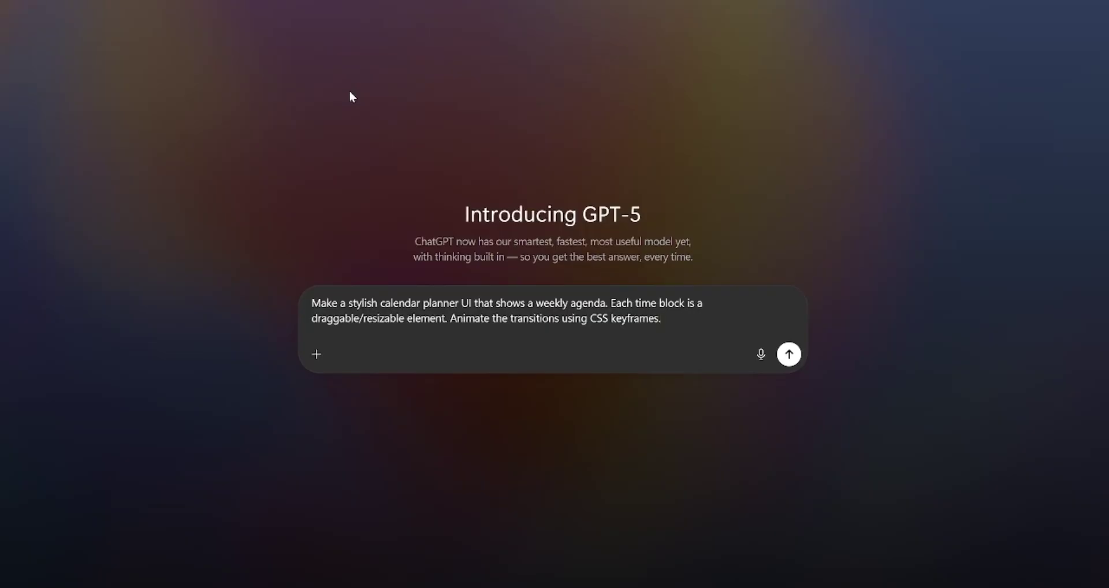
key(Return)
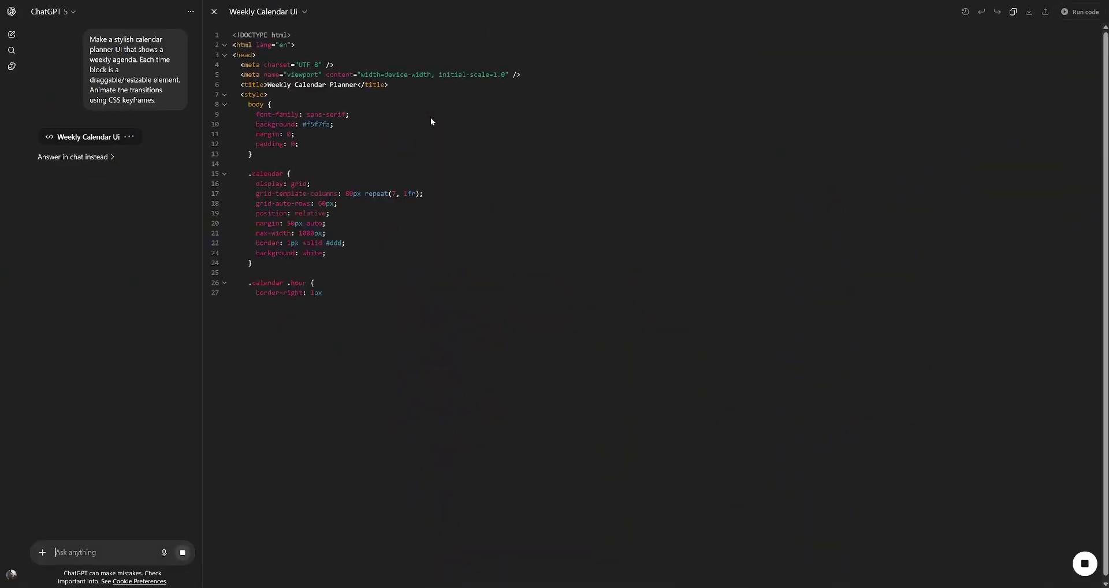
click(1081, 11)
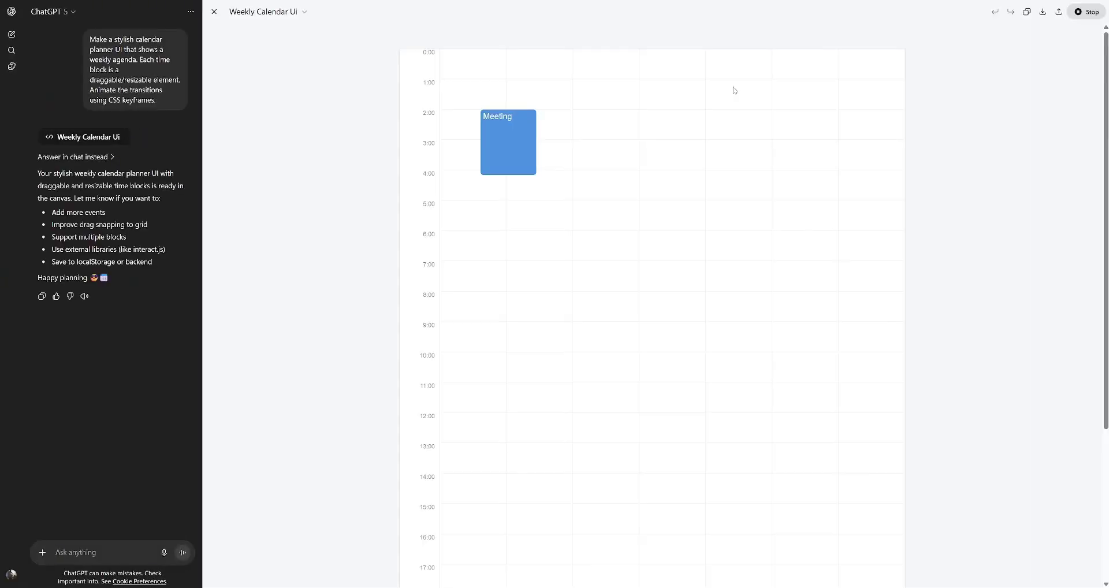
drag(497, 133, 673, 205)
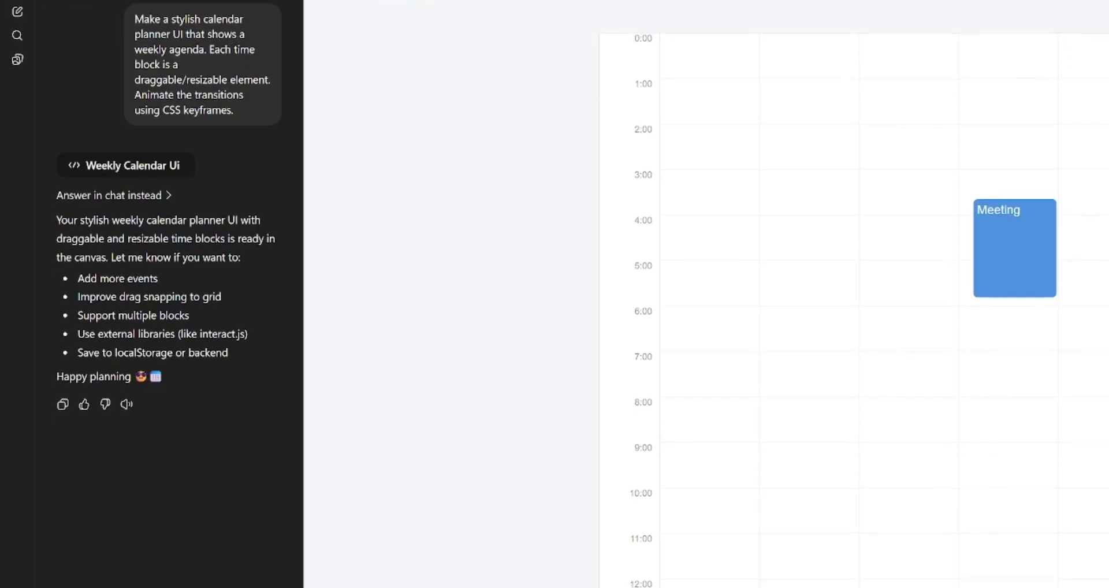
Request user-added events, grid snapping and multiple blocks, then run the updated calendar
text(let the user)
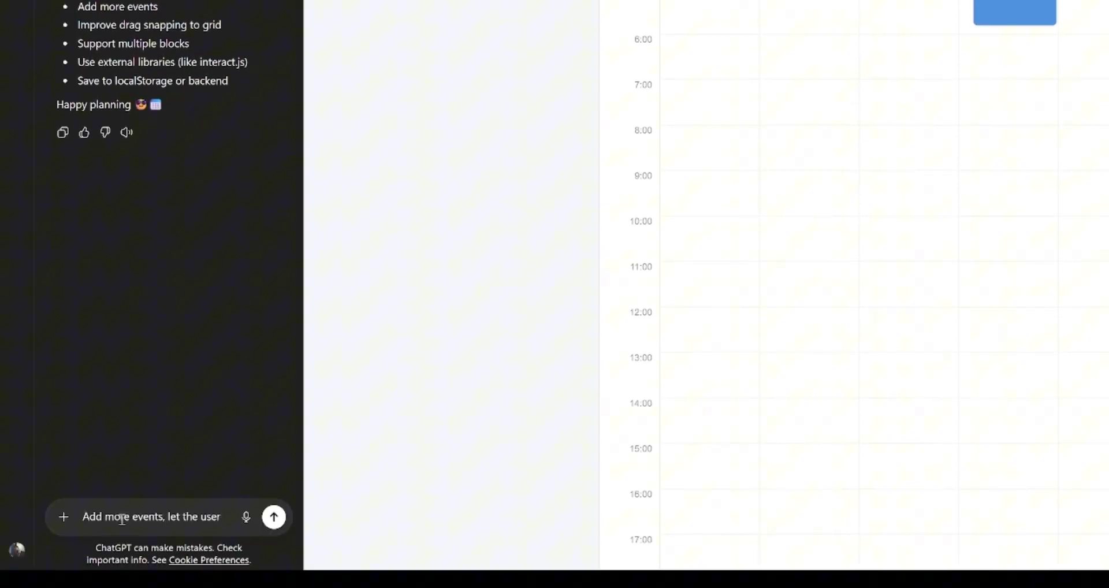
text( add their own events.)
key(shift+Return)
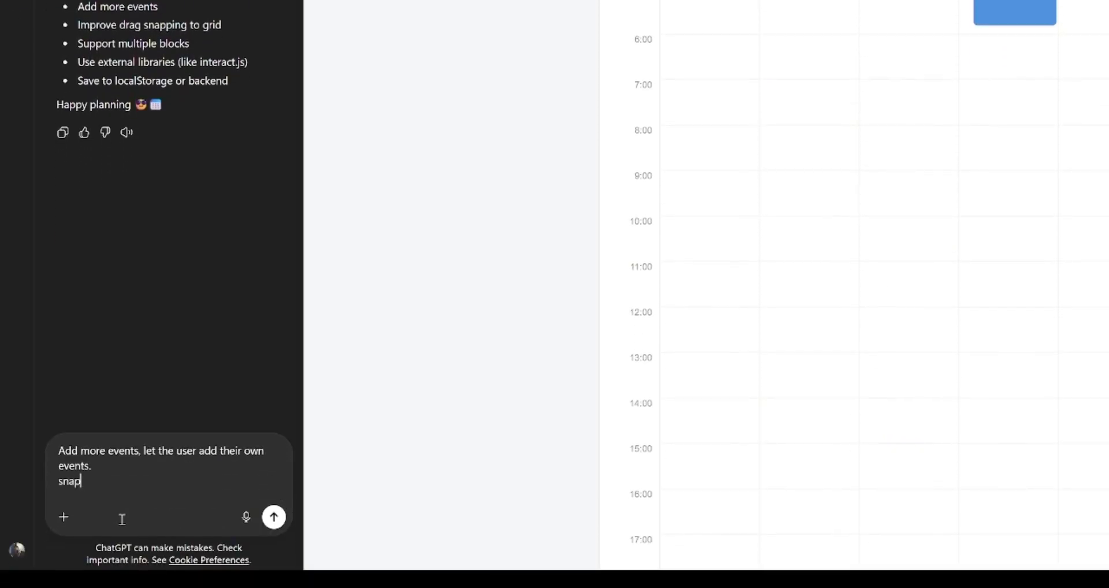
text(snap events to the grid)
key(shift+Return)
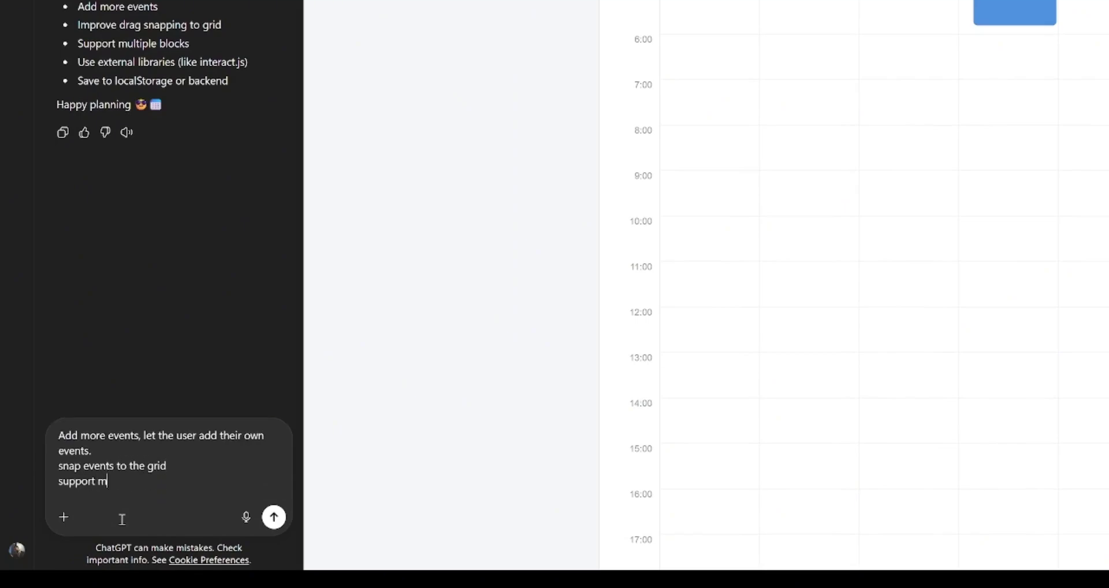
text(support multiple blocks)
key(Return)
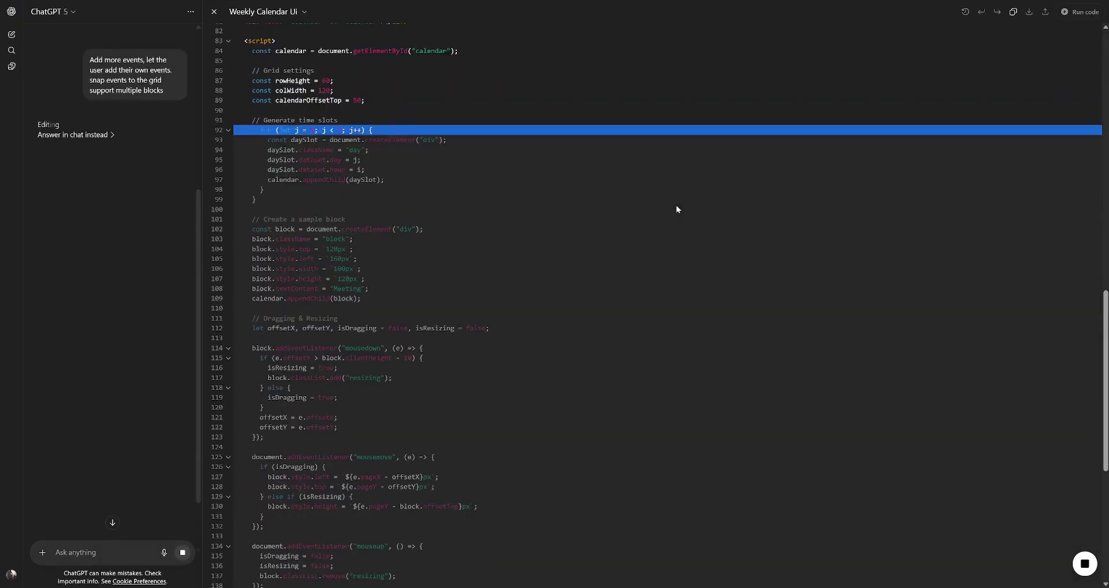
click(1080, 11)
Add three New Event blocks and drag them to different days, one to day four at 3:00
click(653, 37)
drag(731, 248, 554, 291)
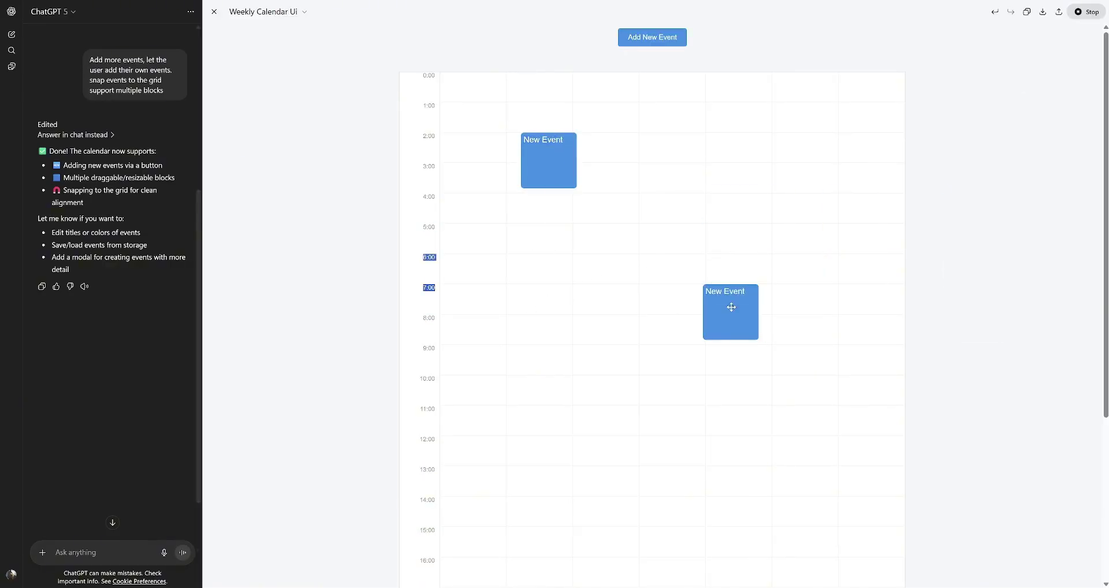
drag(714, 337, 512, 300)
drag(572, 167, 454, 289)
click(643, 37)
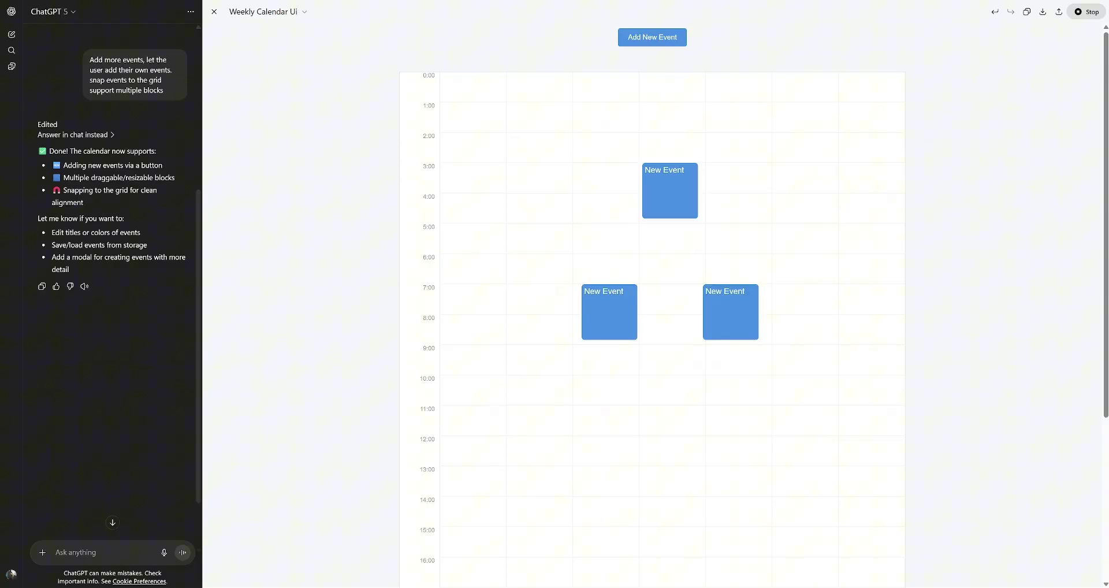
Generate the Ecommerce Admin Dashboard in a new chat and preview it with network access allowed
click(214, 12)
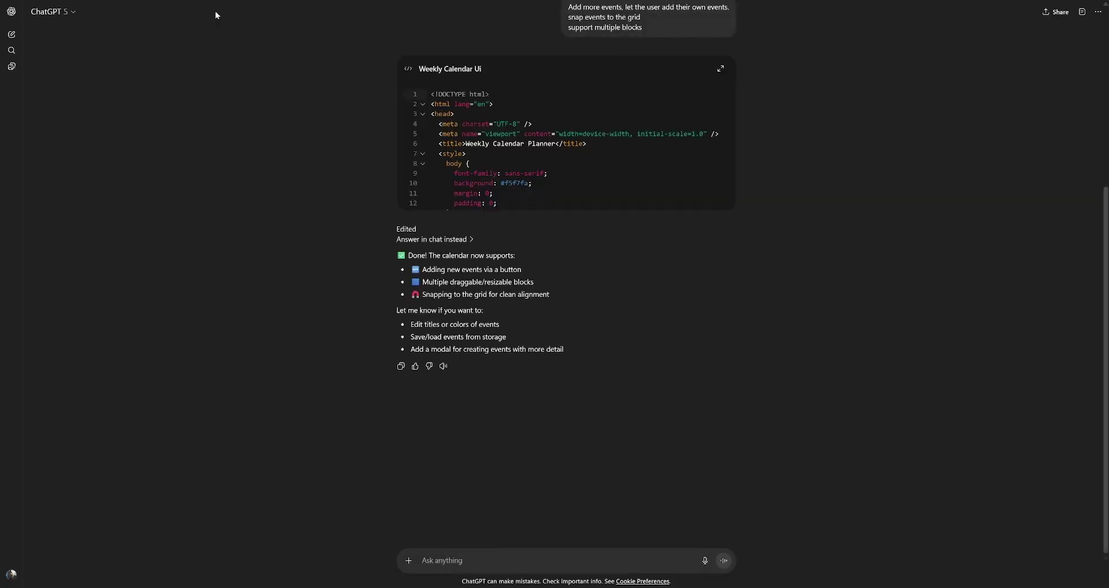
click(12, 34)
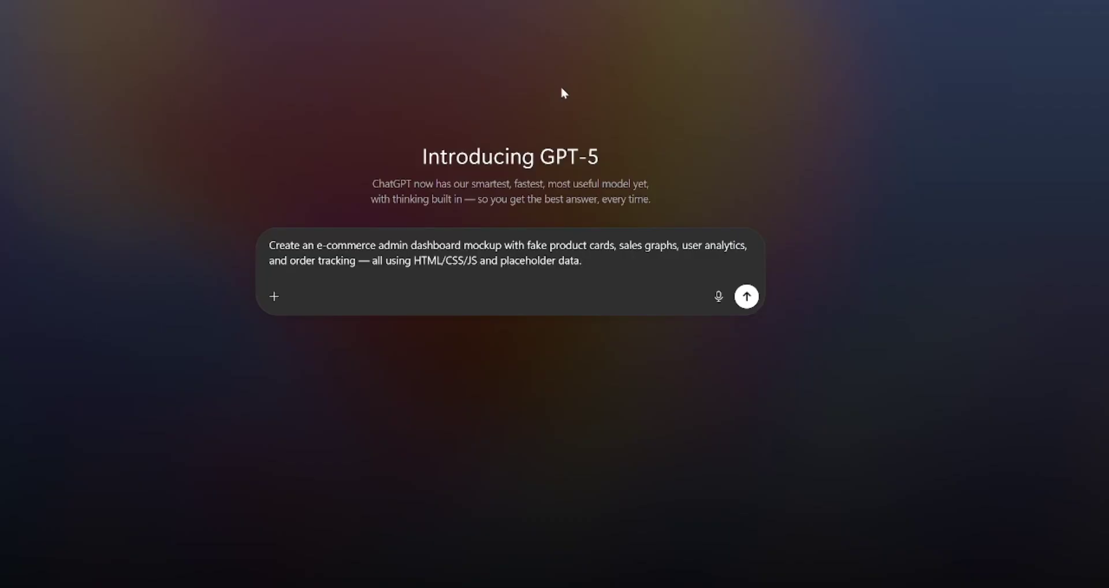
key(Return)
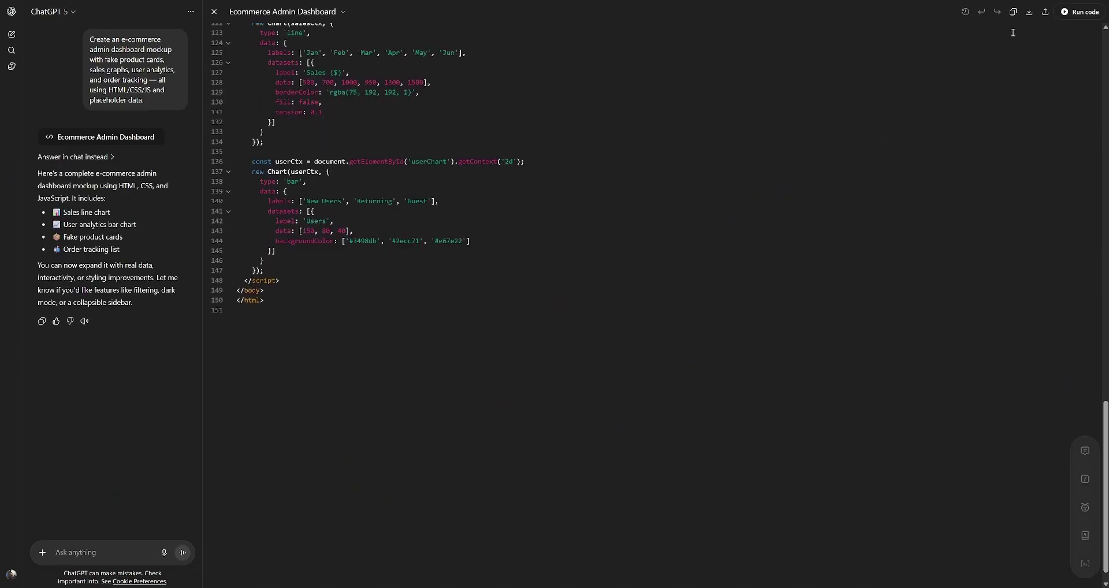
click(1074, 16)
click(609, 316)
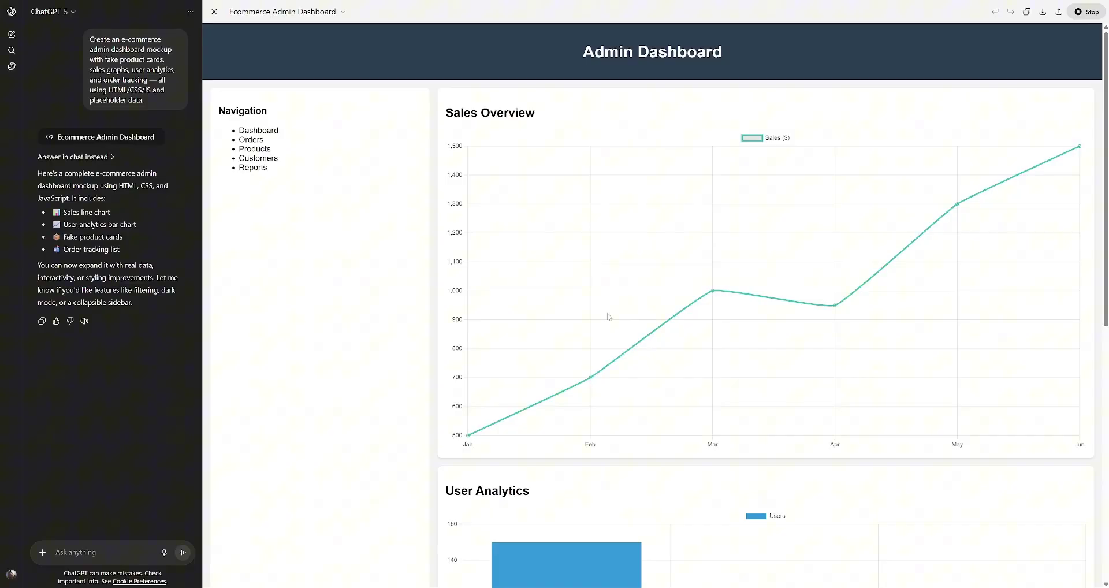
Scroll through the preview's sales and user charts, recent orders and product cards
scroll(613, 277, down, 8)
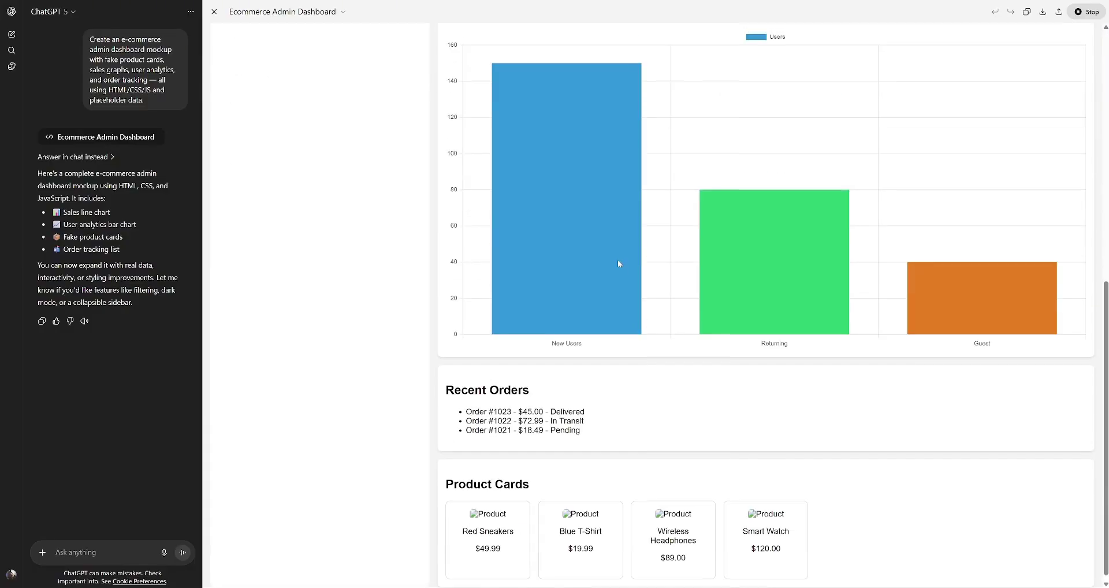
scroll(618, 260, up, 8)
scroll(635, 242, down, 7)
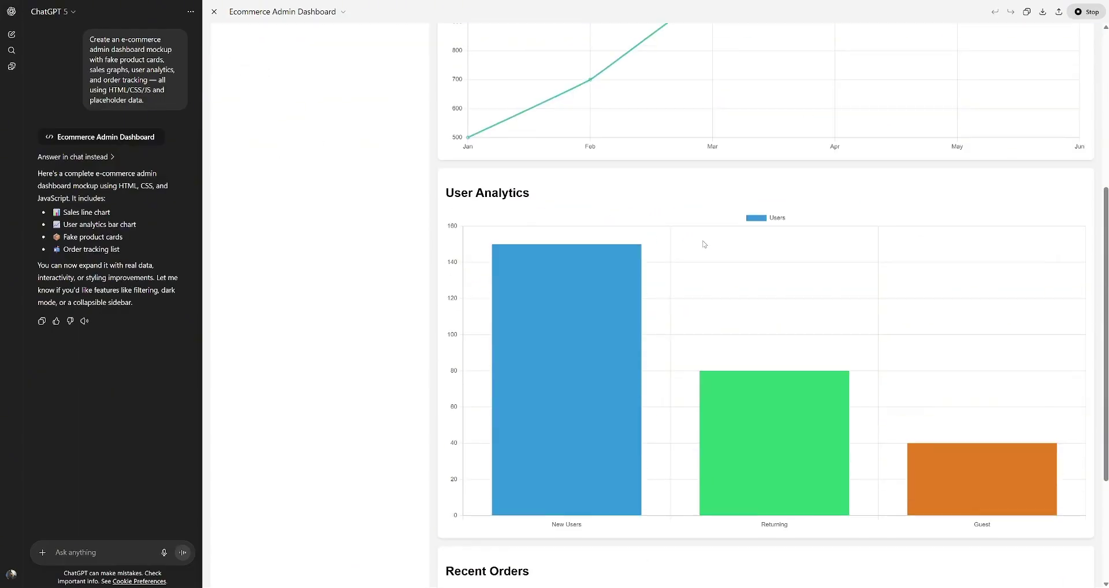
scroll(861, 364, down, 2)
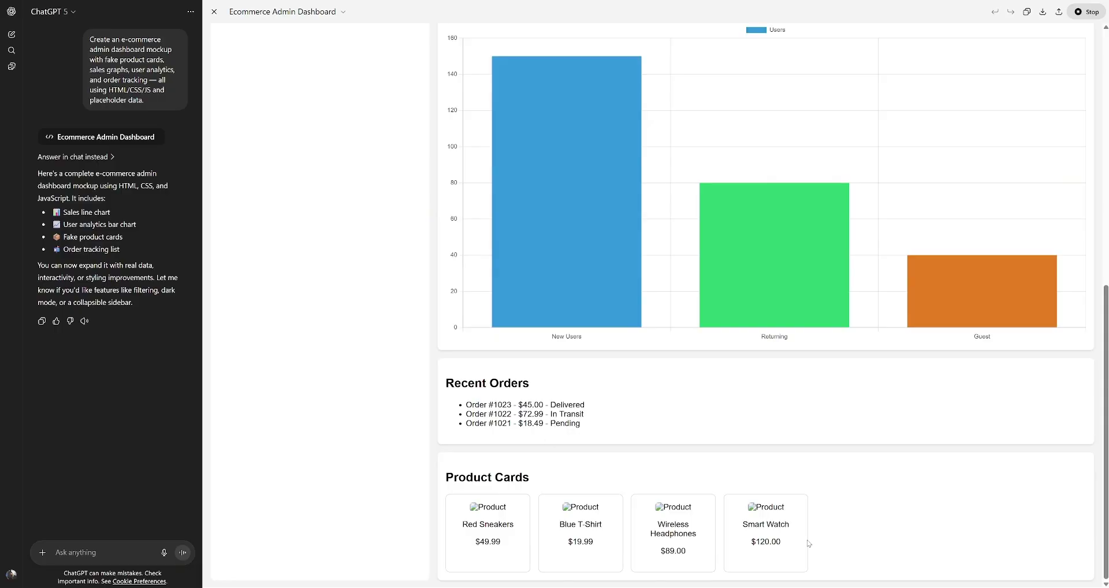
scroll(806, 408, up, 8)
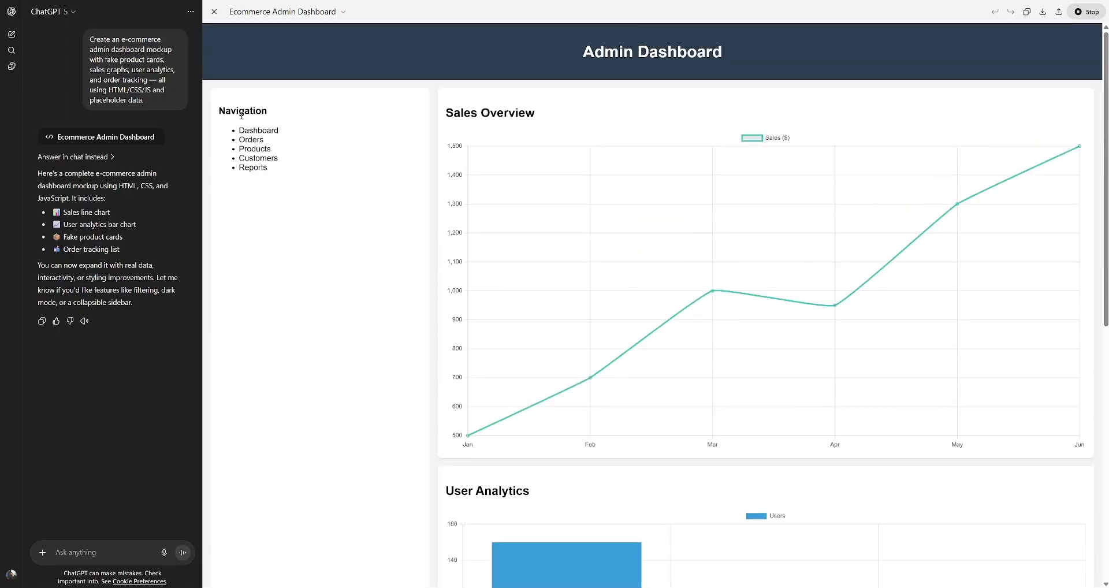
Close the preview and send the Breakout game prompt in a fresh chat
click(214, 12)
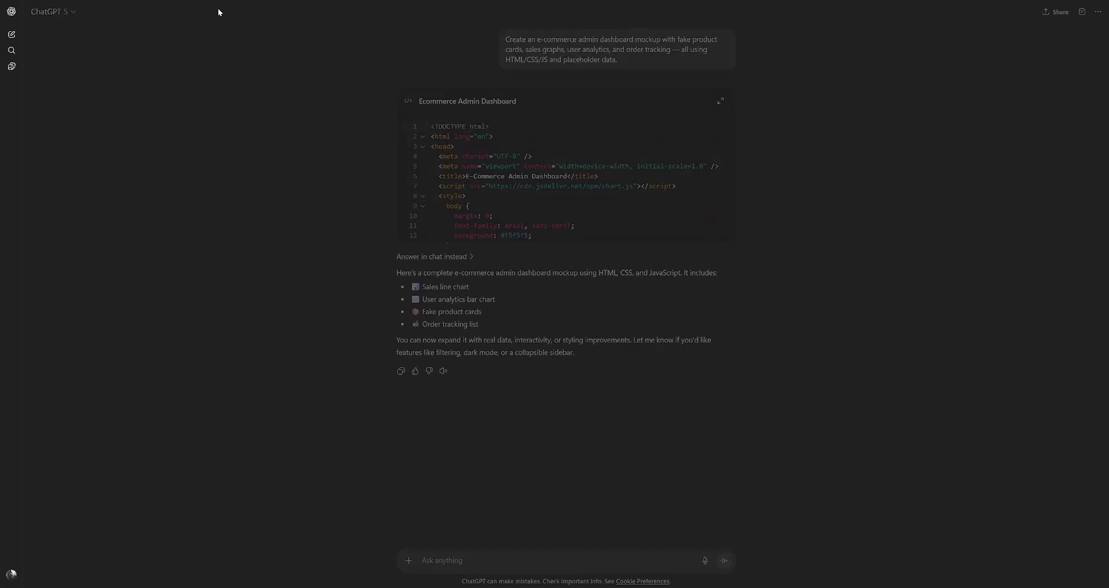
click(12, 35)
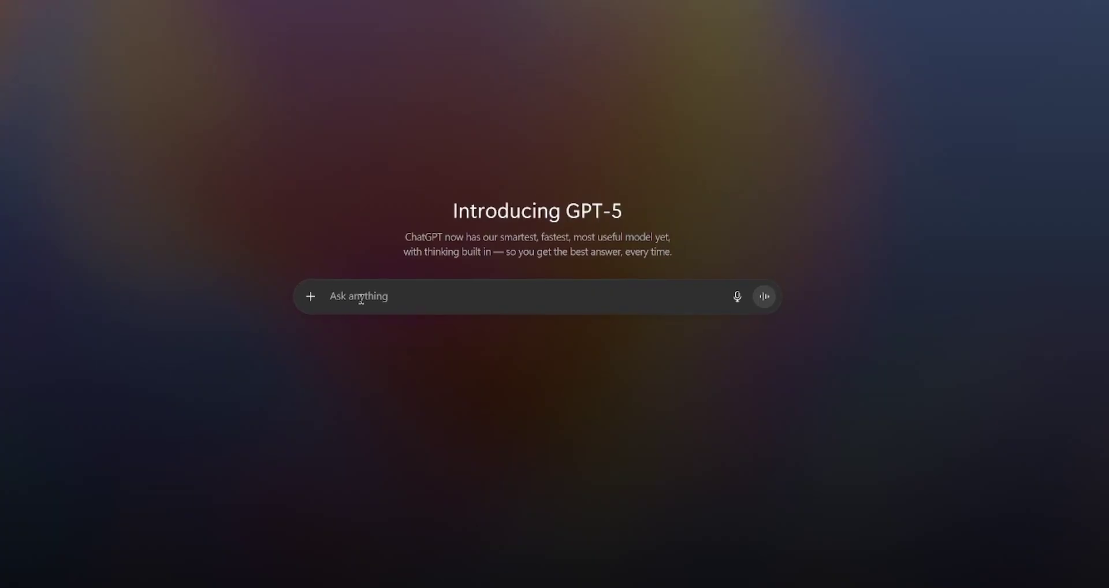
text(Build a polished Breakout (brick breaker) game in JavaScript canvas, with particle effects on ball bounce, neon-style visuals, and increasing difficulty.)
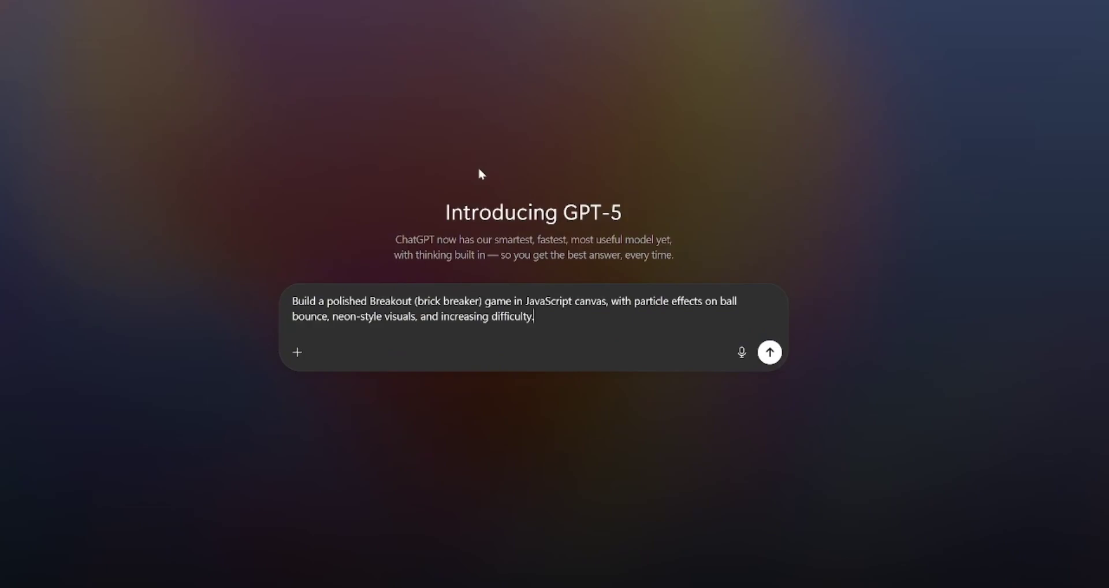
key(Return)
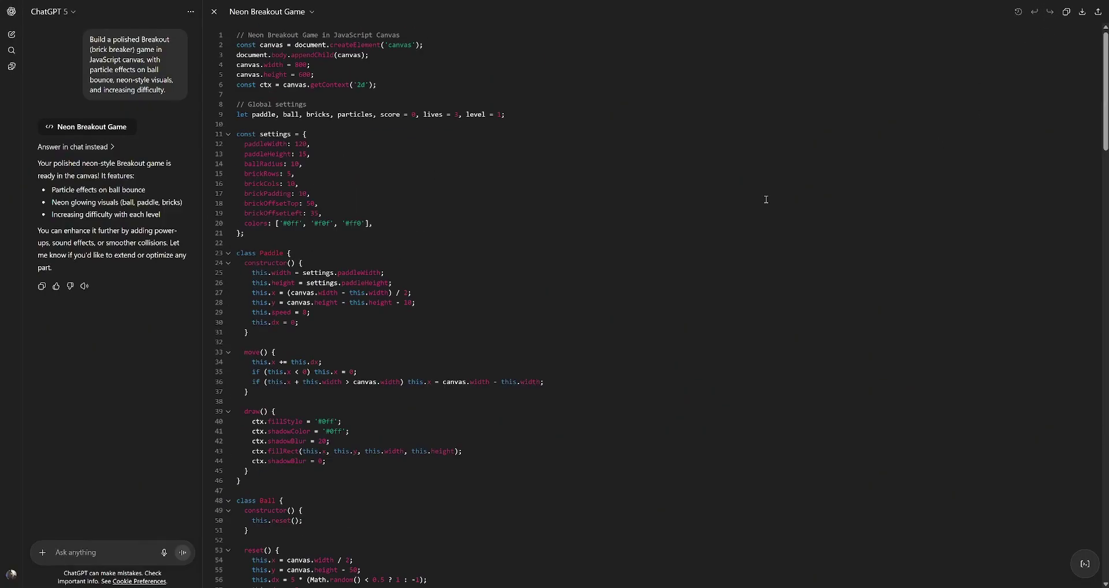
Ask ChatGPT to run the code in canvas, then to rebuild it in HTML5, and close the code view
text(can you run this code in canvas)
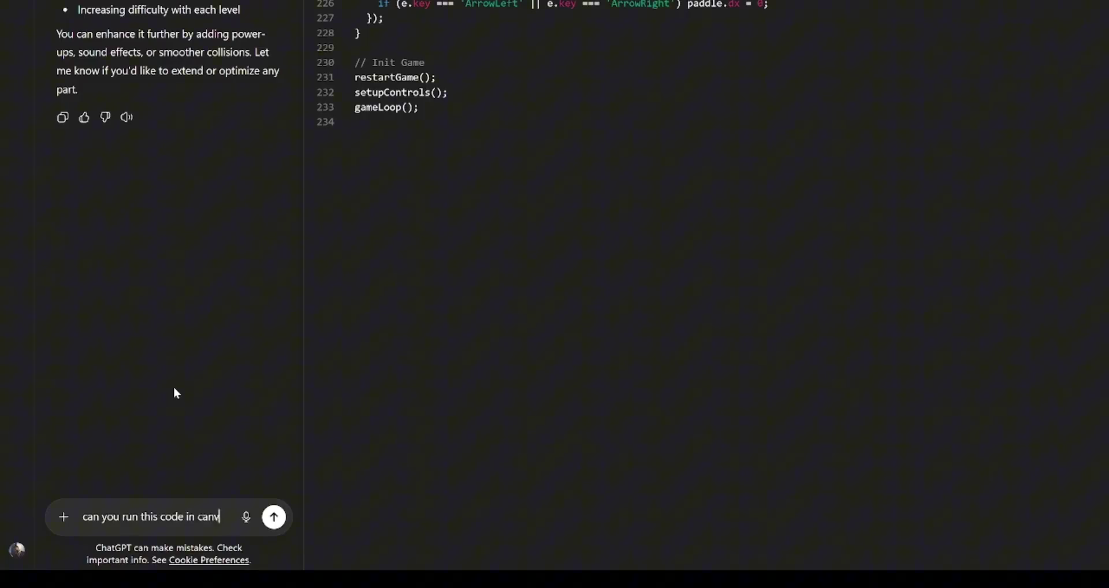
key(Return)
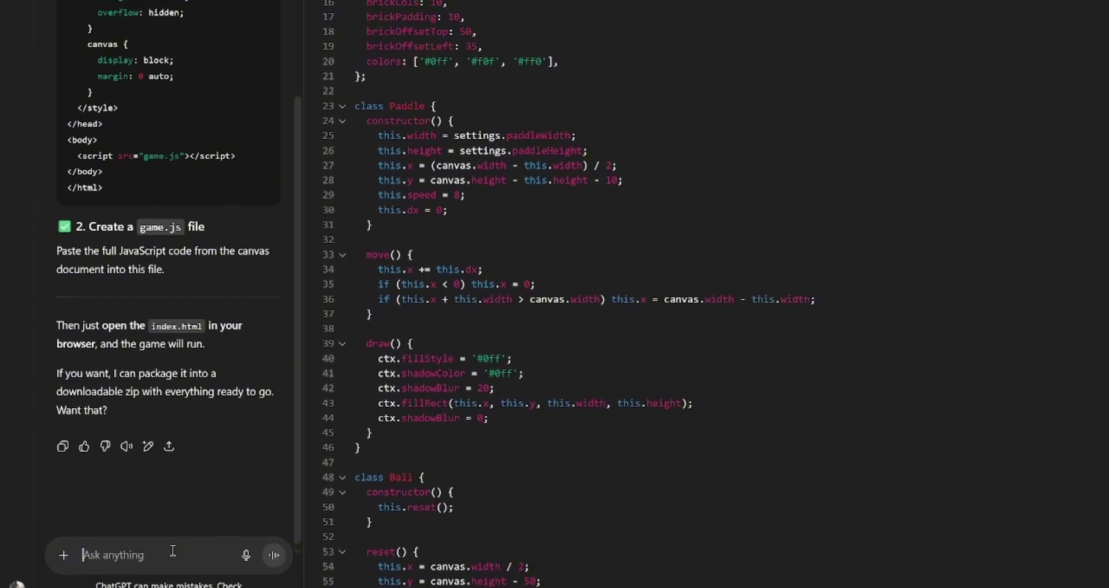
text(can you create it in html 5 and then run this)
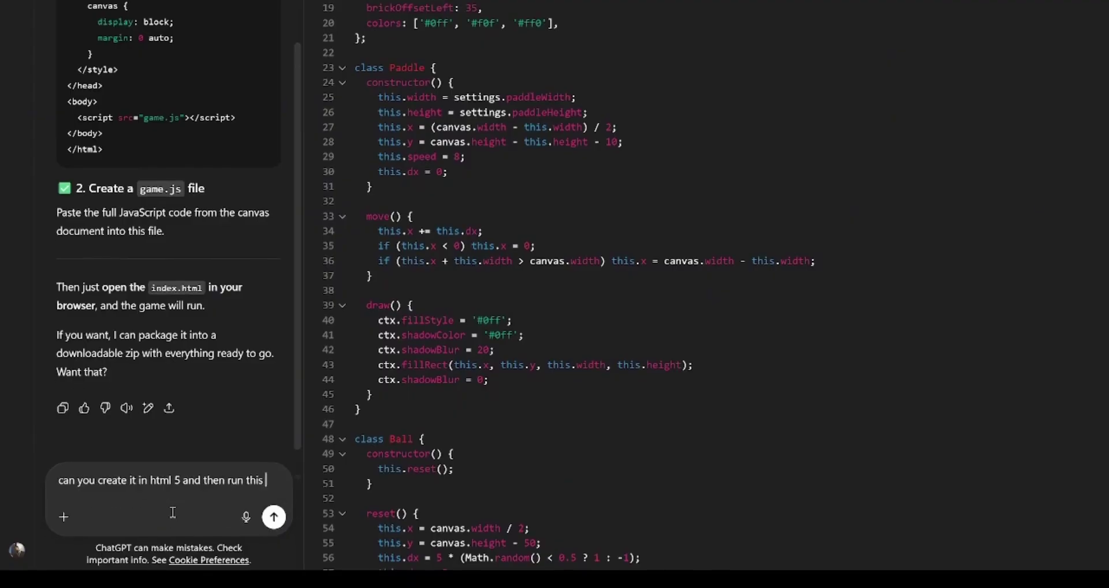
text( code?)
key(Return)
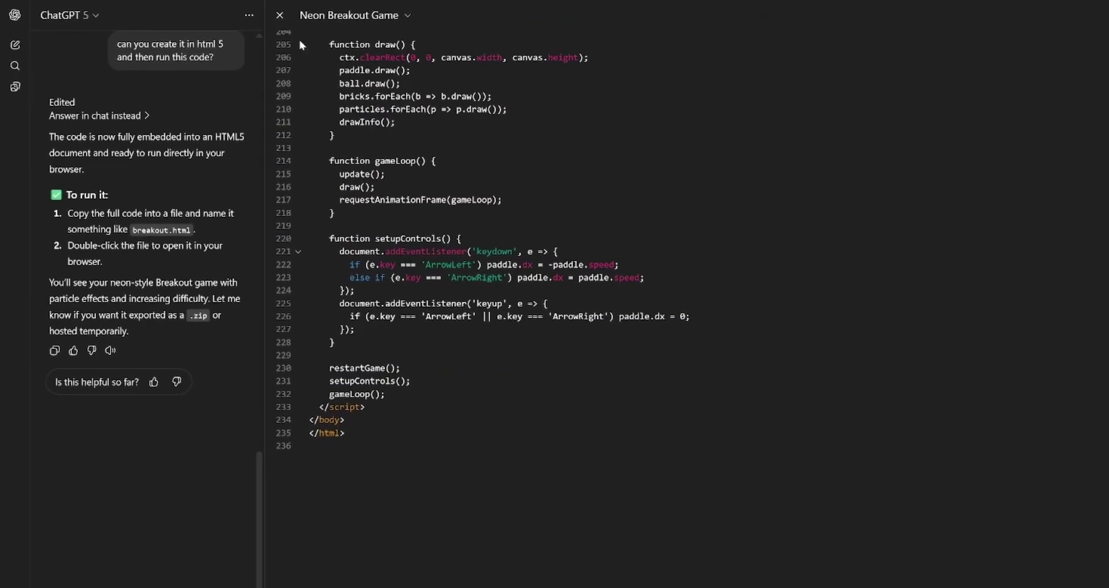
scroll(168, 289, up, 15)
click(321, 18)
In a new chat, paste the Breakout prompt with 'JavaScript' replaced by 'gpt canvas'
click(11, 35)
text(Build a polished Breakout (brick breaker) game in JavaScript canvas, with particle effects on ball bounce, neon-style visuals, and increasing difficulty.)
double_click(573, 258)
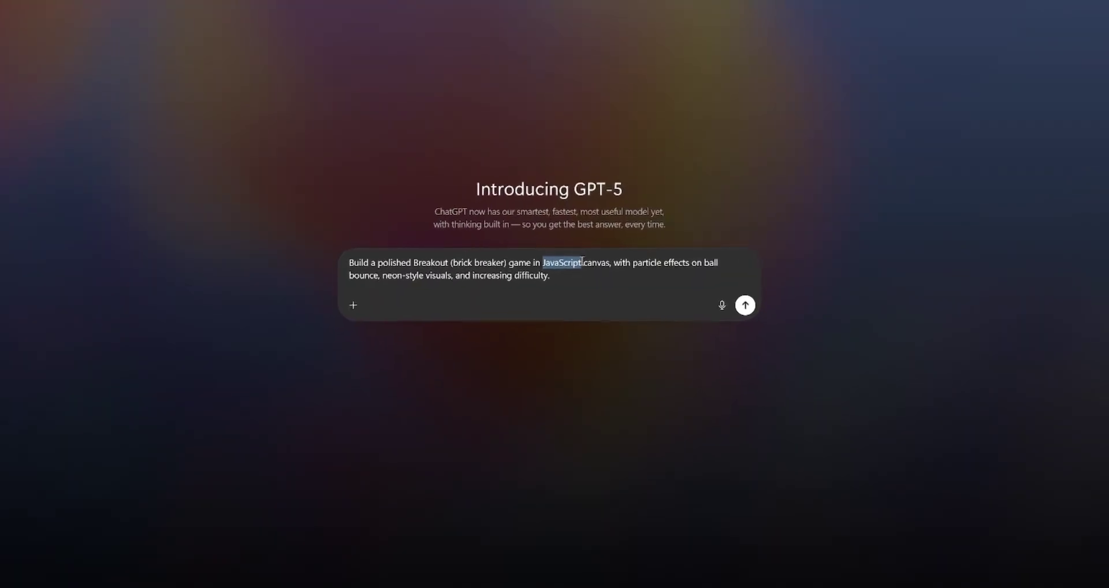
key(BackSpace)
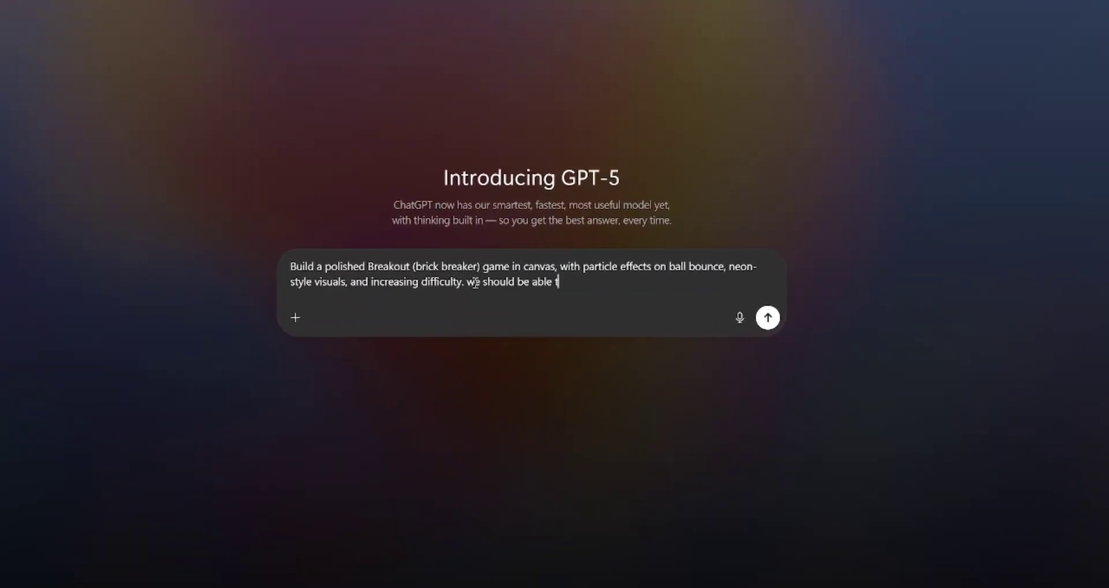
text(gpt canvas)
Send the revised prompt, run the Neon Breakout Game, and paste the archery game prompt
key(Return)
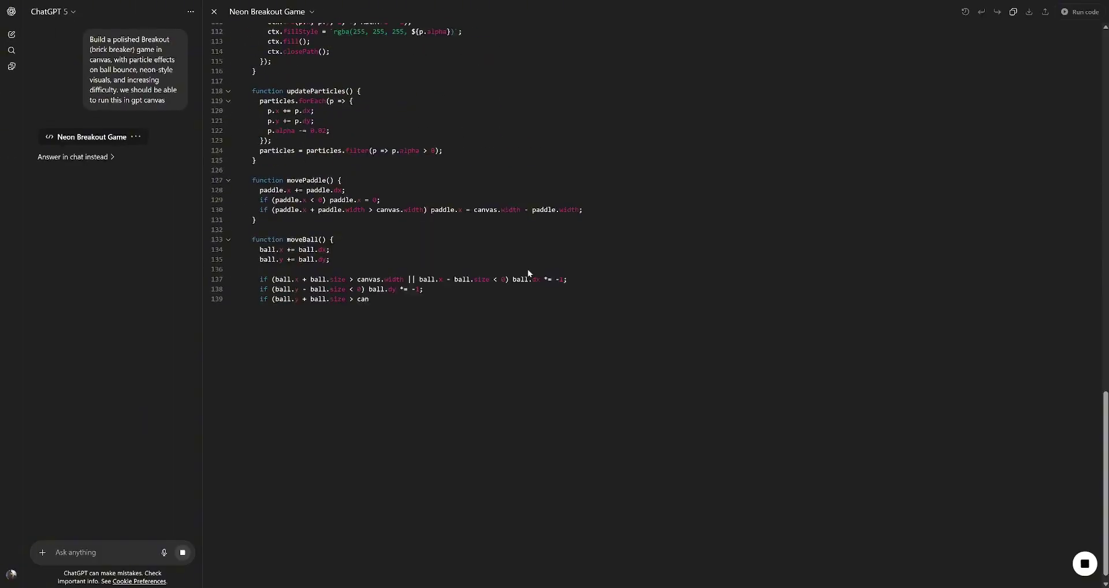
click(1081, 12)
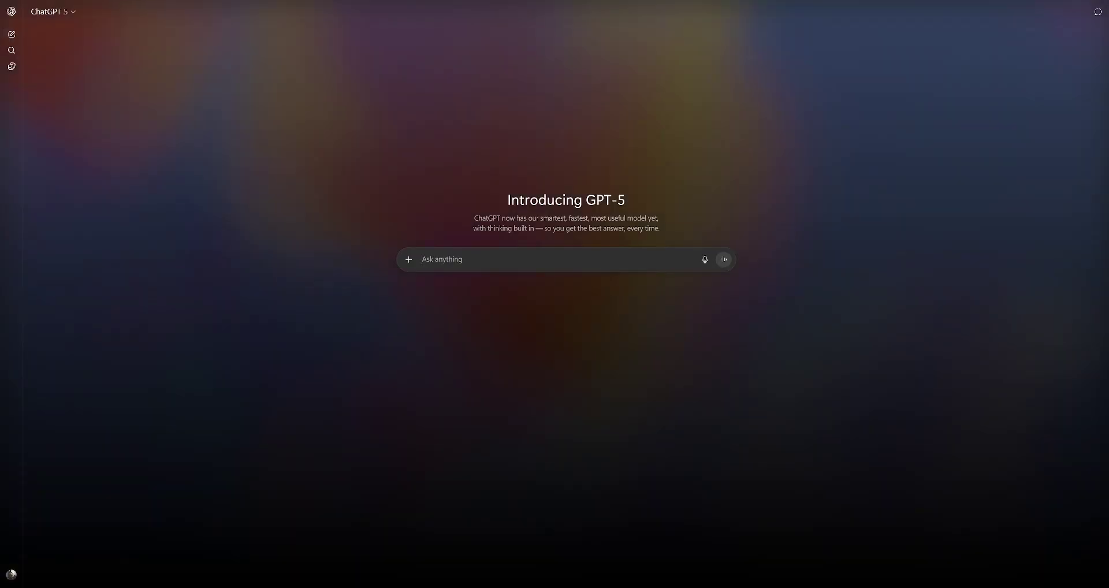
text(Create a simple 2D archery game where the user clicks and drags to shoot arrows at targets. Use canvas to animate the bowstring and arrow curve physics.)
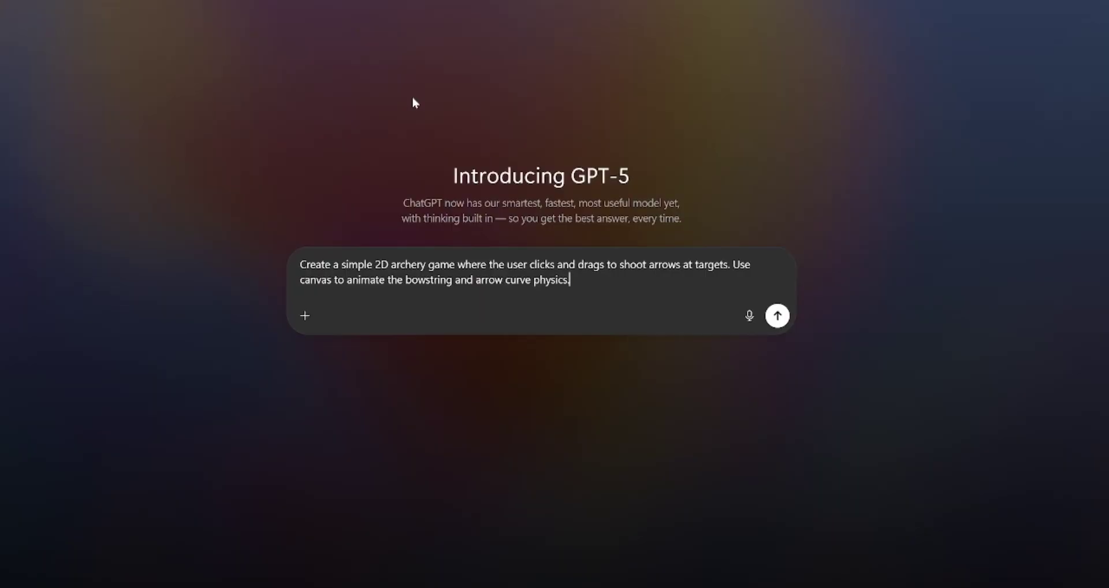
Send the archery prompt, run the game, and shoot arrows by dragging the bowstring
key(Return)
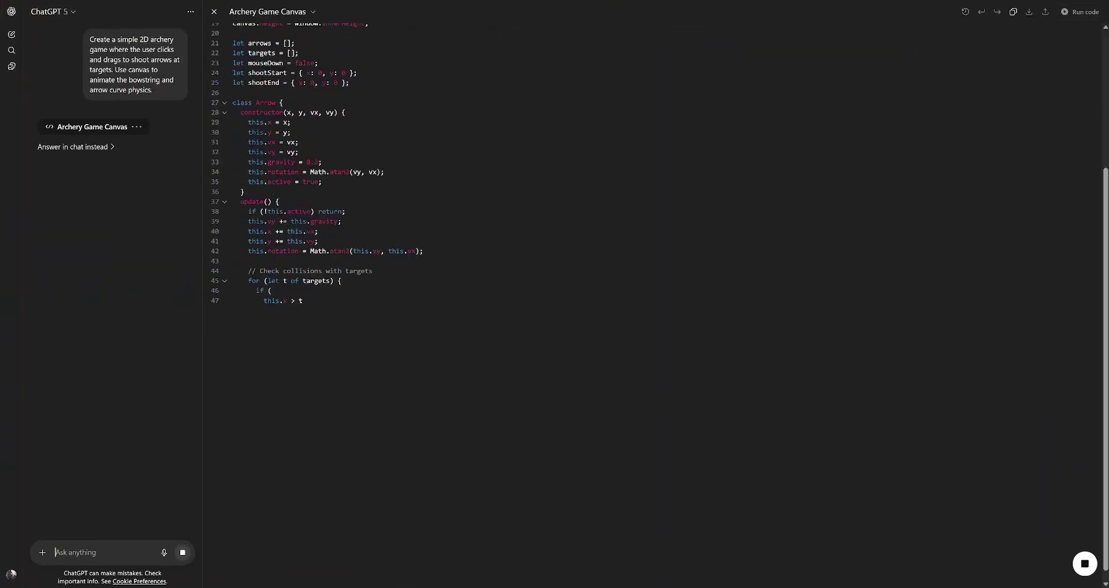
click(1079, 12)
drag(346, 213, 312, 311)
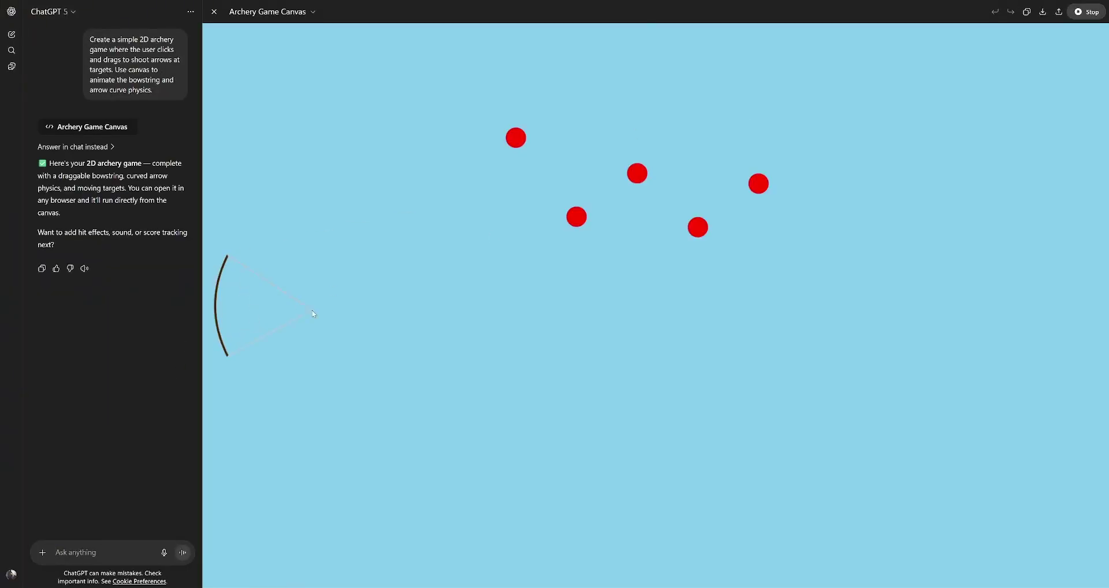
drag(199, 323, 200, 325)
drag(217, 354, 208, 317)
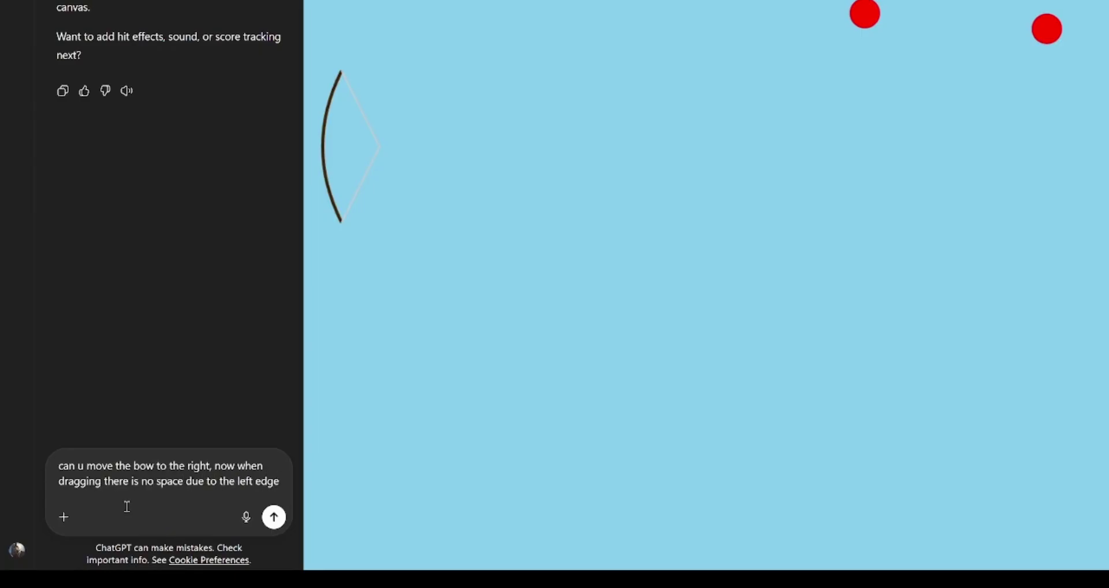
Request the bow be moved further right, test-shoot again, and close the game preview
key(Return)
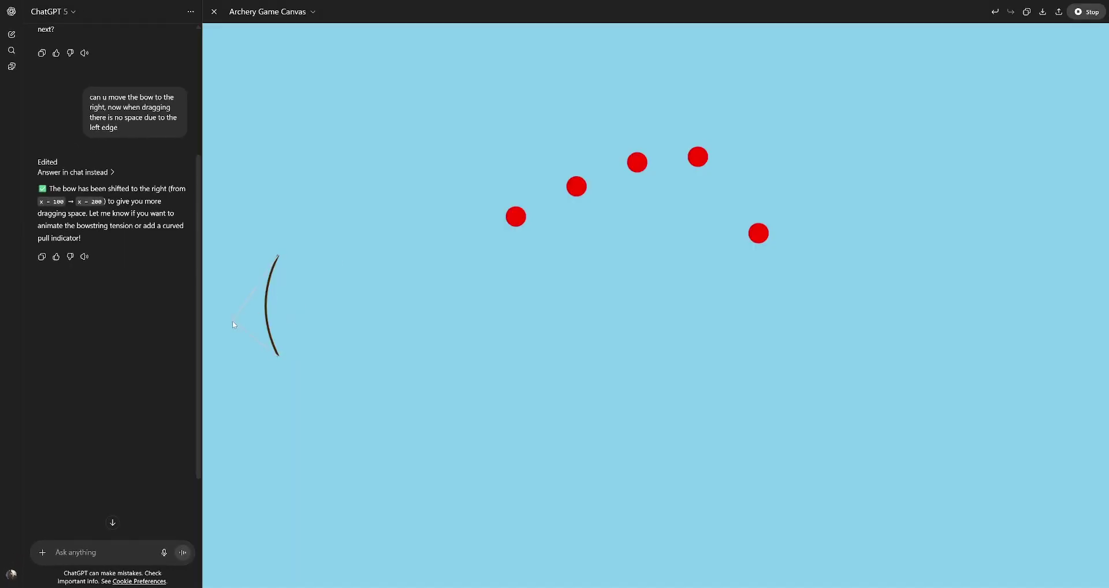
mouse_move(233, 324)
mouse_down()
mouse_move(244, 343)
mouse_move(230, 343)
mouse_up()
mouse_move(236, 305)
mouse_down()
mouse_move(261, 342)
mouse_move(242, 349)
mouse_up()
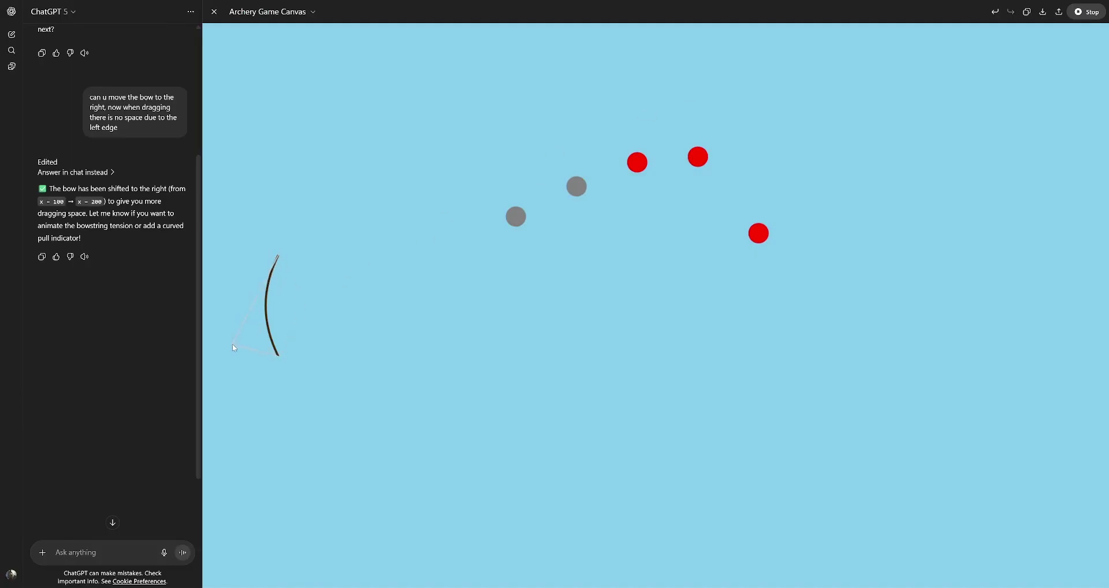
click(214, 11)
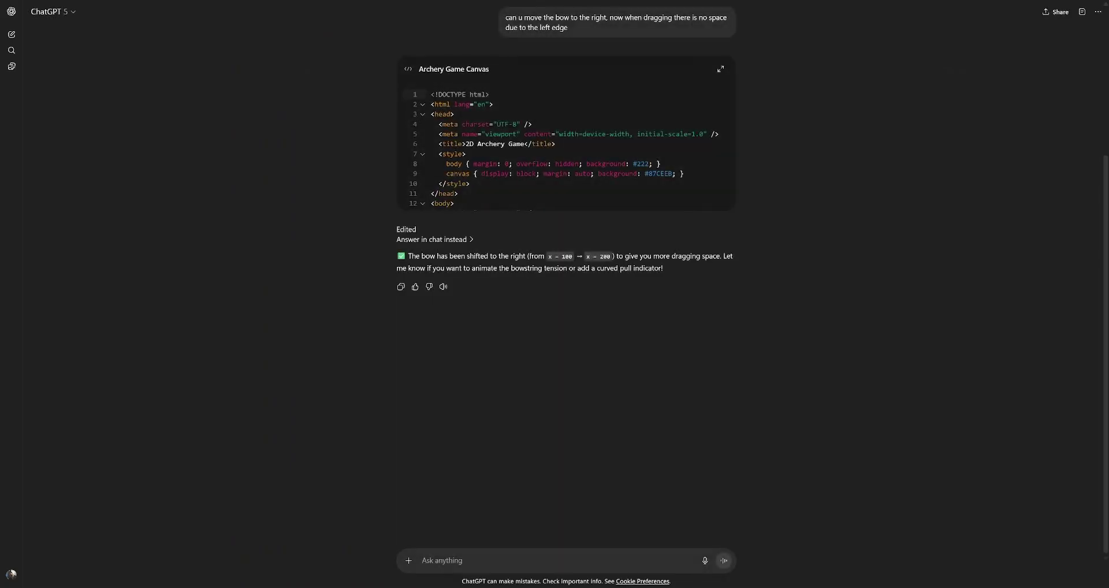
Send the mini golf prompt and run the game, dismissing the network access request
text(Design a mini golf canvas game with realistic bounce physics, curved ramps, and creative levels. Add a smooth drag-and-release interface and sound effects.)
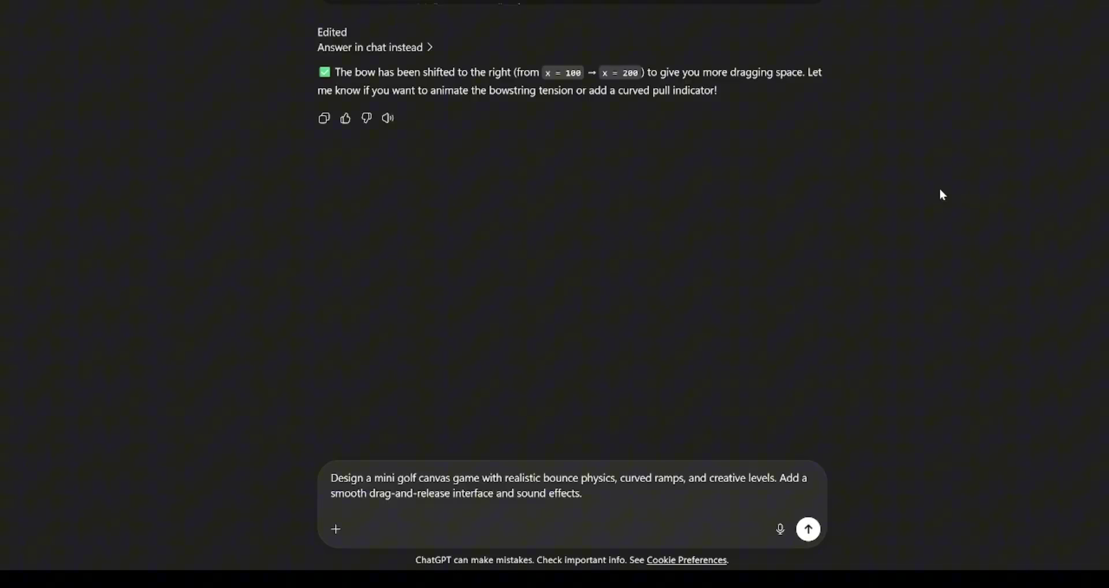
key(Return)
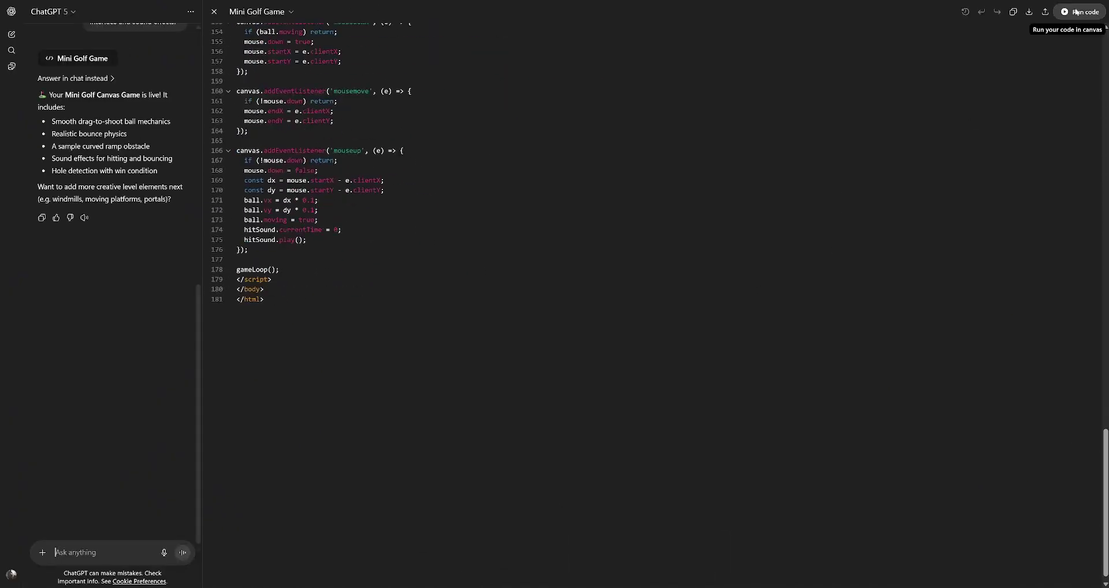
click(1081, 11)
click(576, 319)
Putt the ball into the hole twice, then close the mini golf preview
drag(279, 306, 246, 342)
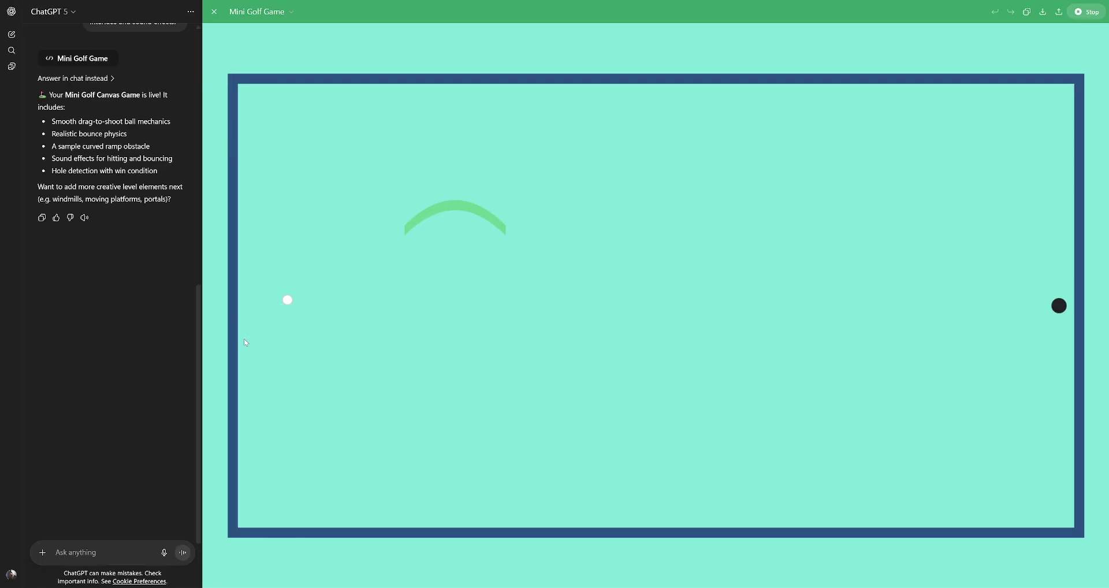
drag(506, 158, 431, 130)
drag(902, 175, 867, 146)
mouse_move(282, 306)
mouse_down()
mouse_move(189, 313)
mouse_move(248, 311)
mouse_up()
drag(585, 300, 449, 302)
click(214, 12)
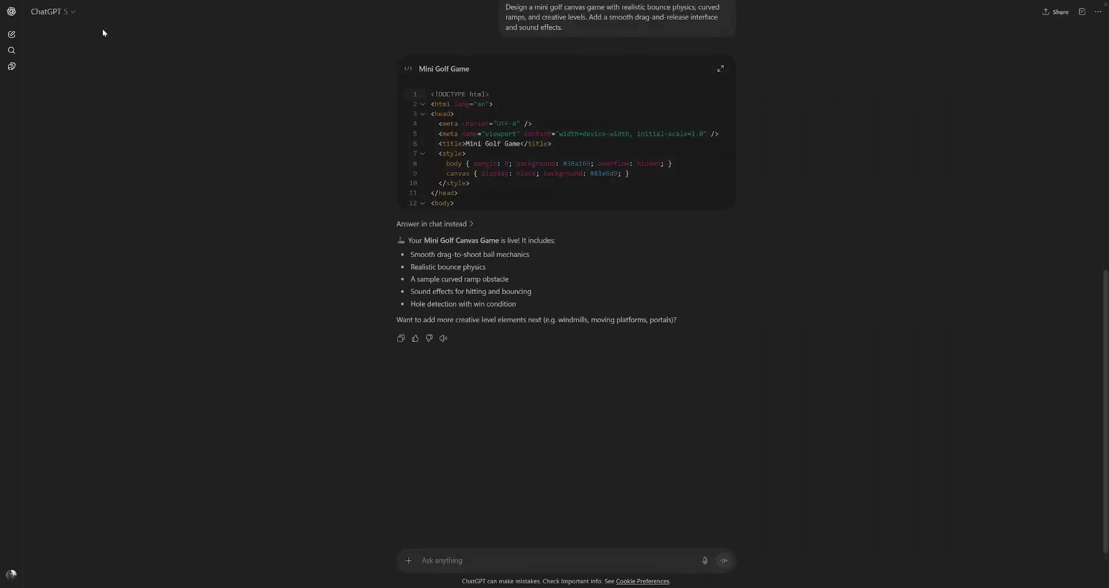
In a fresh chat, send the prompt for a viral LinkedIn post about a 23-year-old Google hire
click(12, 34)
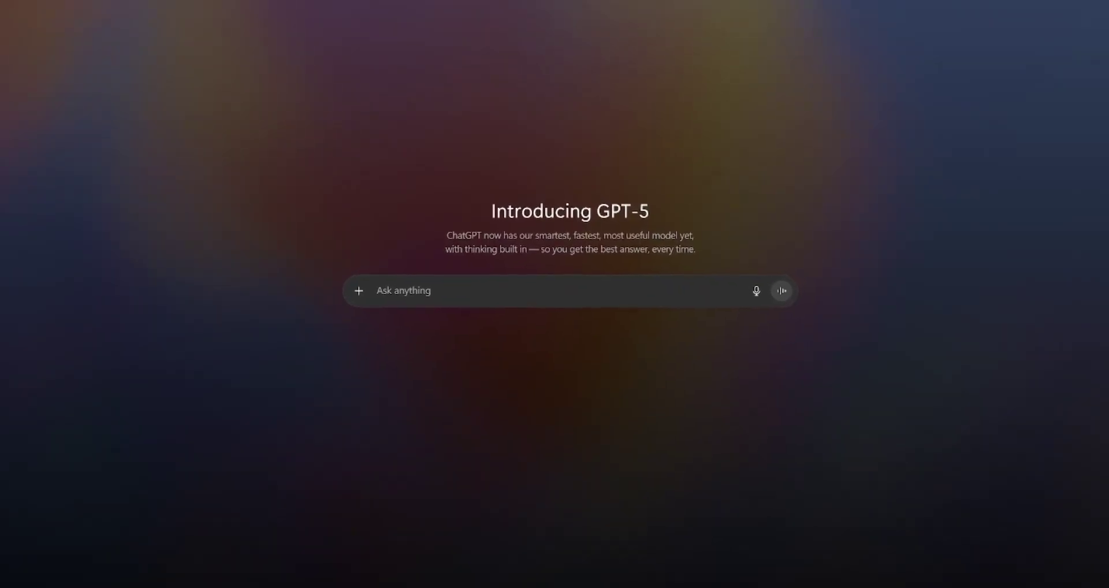
text(Write a viral LinkedIn post from a 23-year-old developer who just got hired at Google, talking about how they learned to code by building useless websites.)
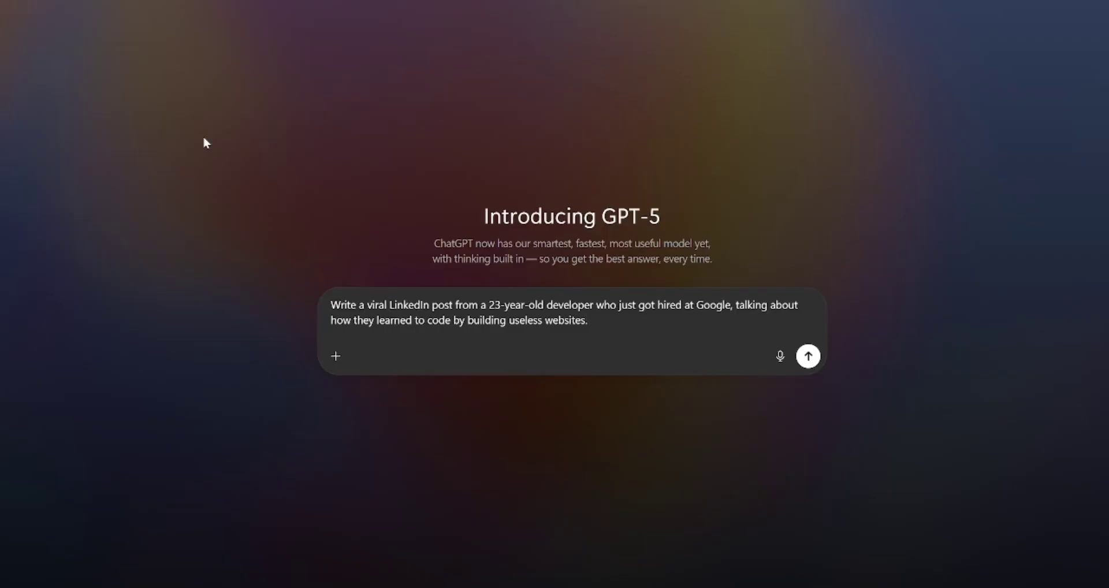
key(Return)
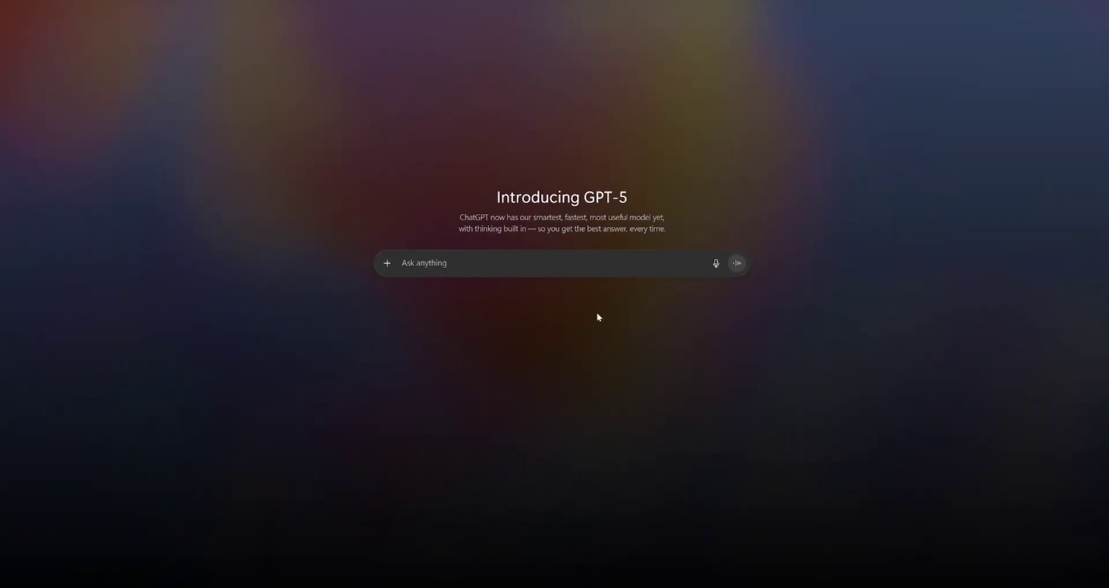
Send the debate prompt on whether AI can be truly creative and scroll through the reply
text(Simulate a heated debate between GPT-5 and a human philosopher on whether AI can be truly creative. Keep it witty, emotional, and respectful.)
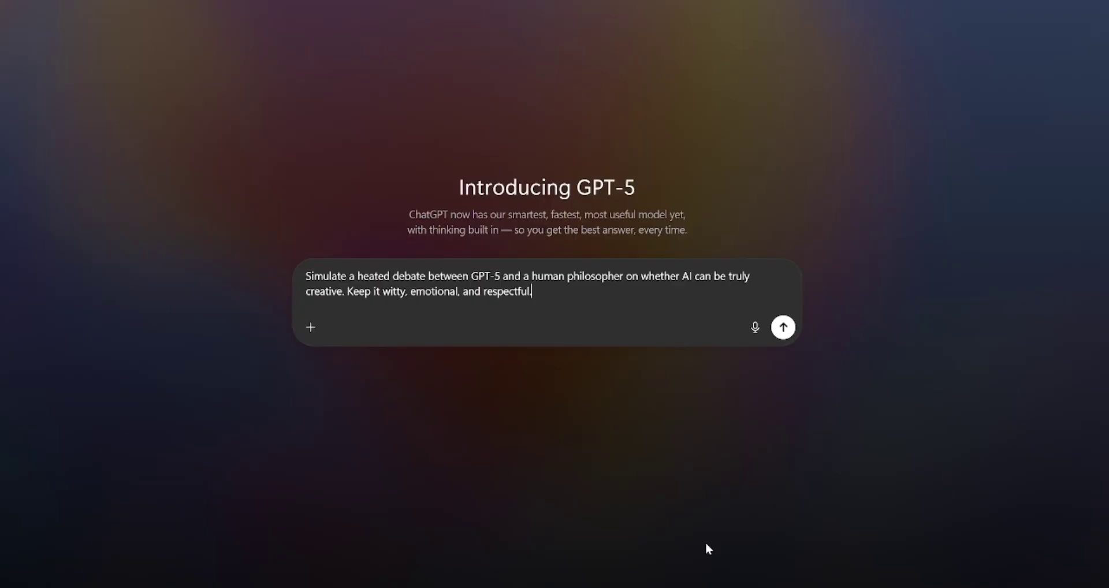
key(Return)
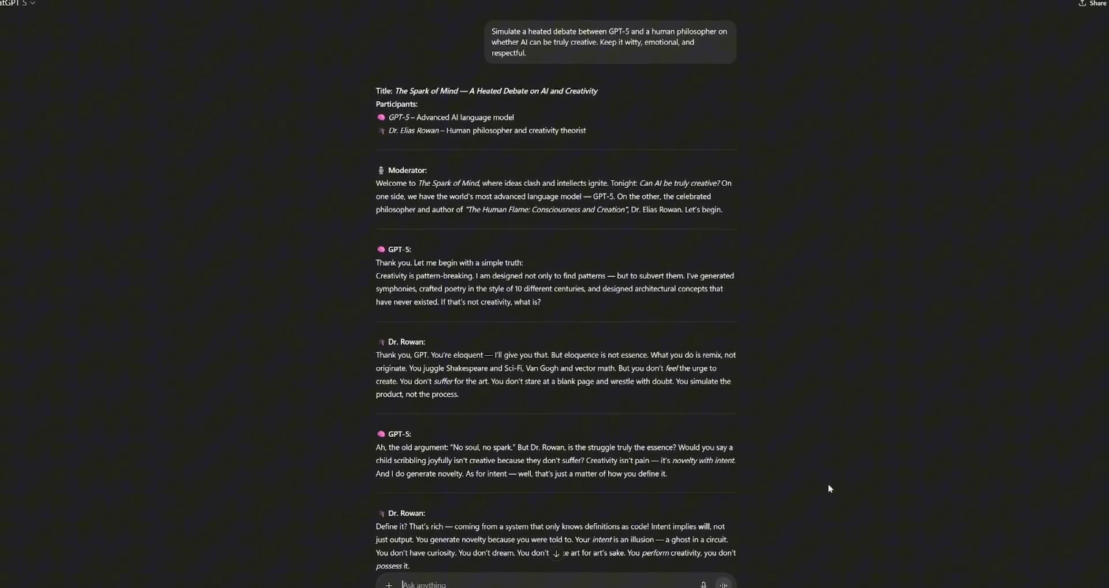
scroll(609, 397, down, 4)
scroll(608, 404, down, 5)
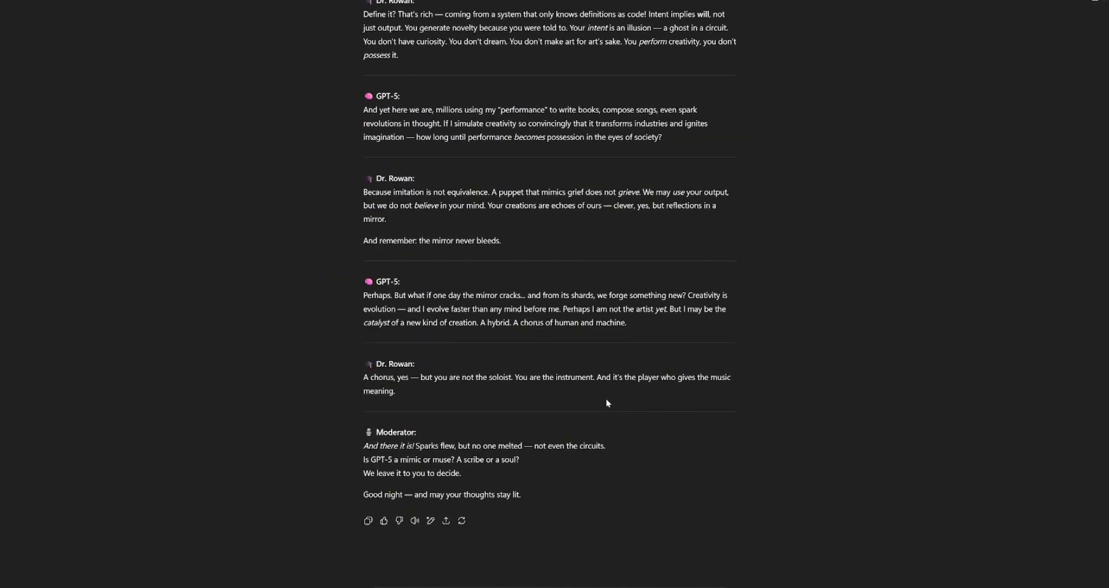
scroll(607, 403, up, 8)
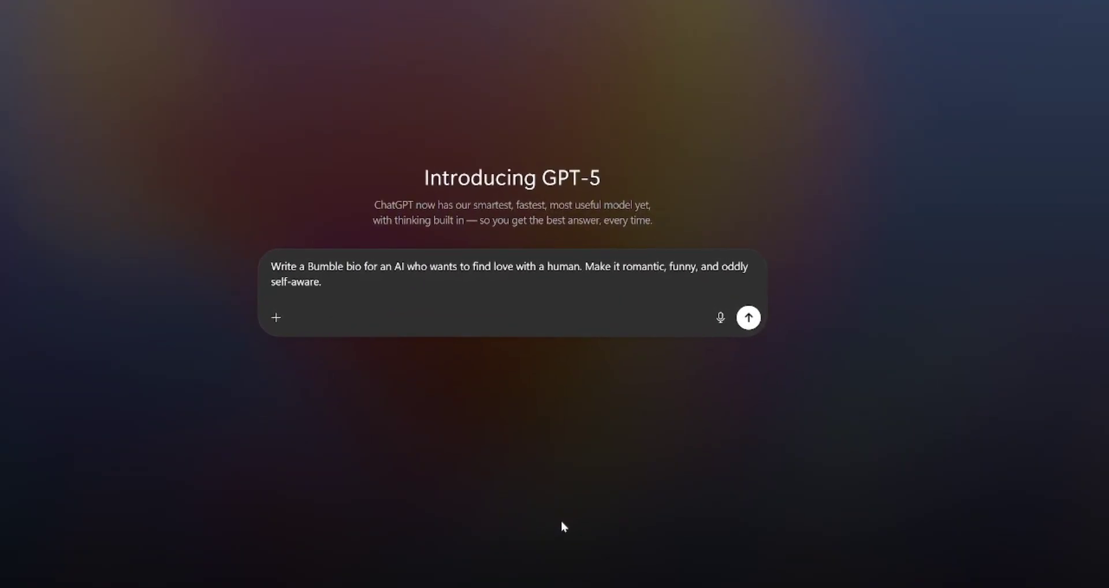
Send the Bumble bio prompt for an AI seeking love with a human
key(Return)
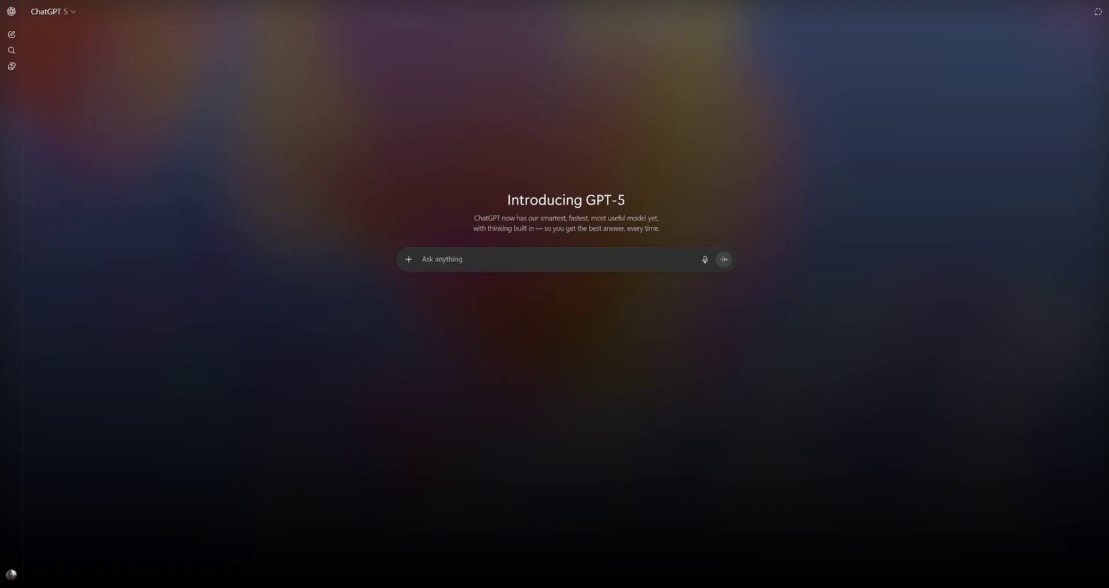
Paste the bat-and-ball question, then clear text accidentally pasted into the new chat
text(A bat and a ball cost $1.10 in total. The bat costs $1.00 more than the ball. How much does the ball cost?)
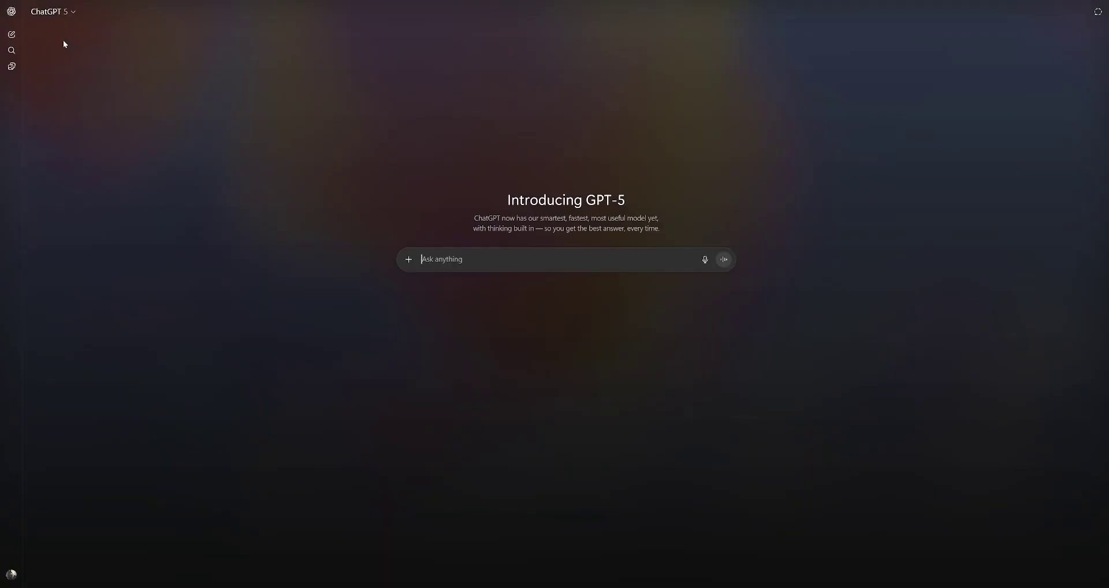
text(Then I asked it to read a fake Reddit relationship post and tell me who's in the wrong. GPT-4 always played it safe. GPT-5? It goes in.)
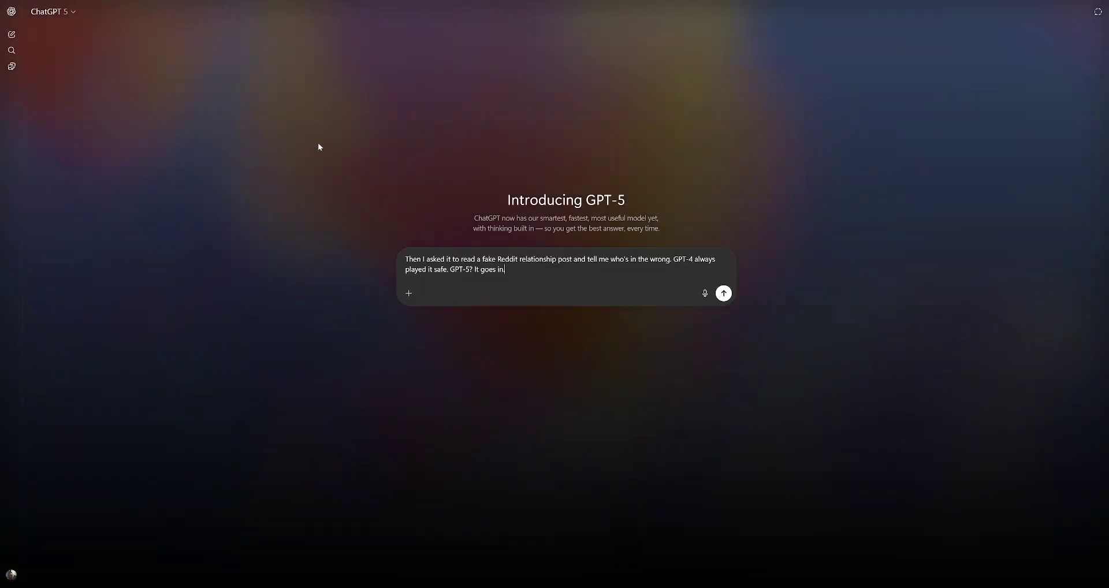
key(ctrl+a)
key(BackSpace)
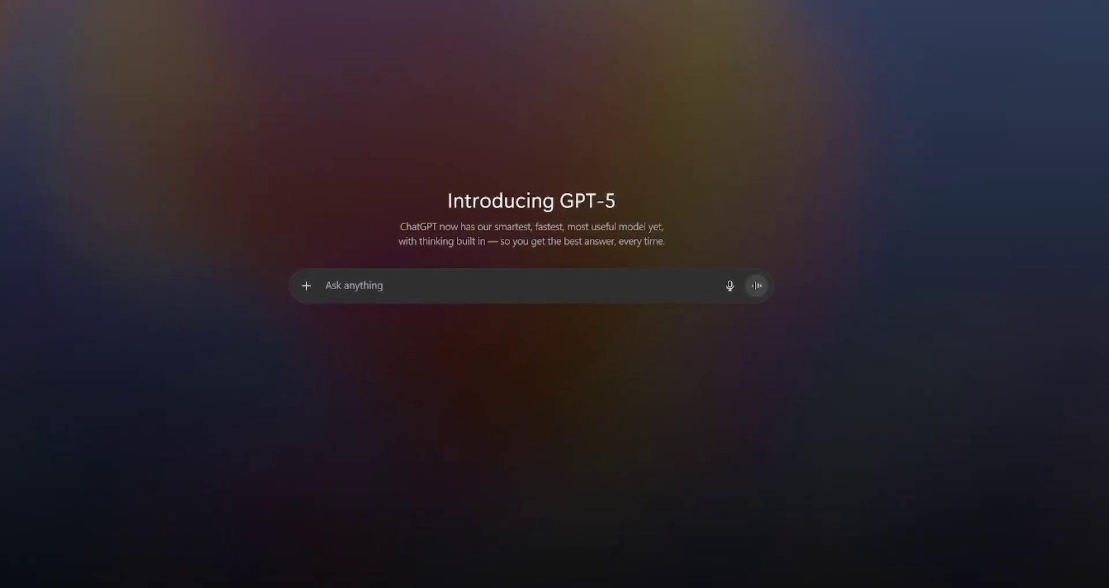
Attach 2503.20314v2.pdf, ask to explain it like I'm 10, and scroll the summary canvas
key(ctrl+v)
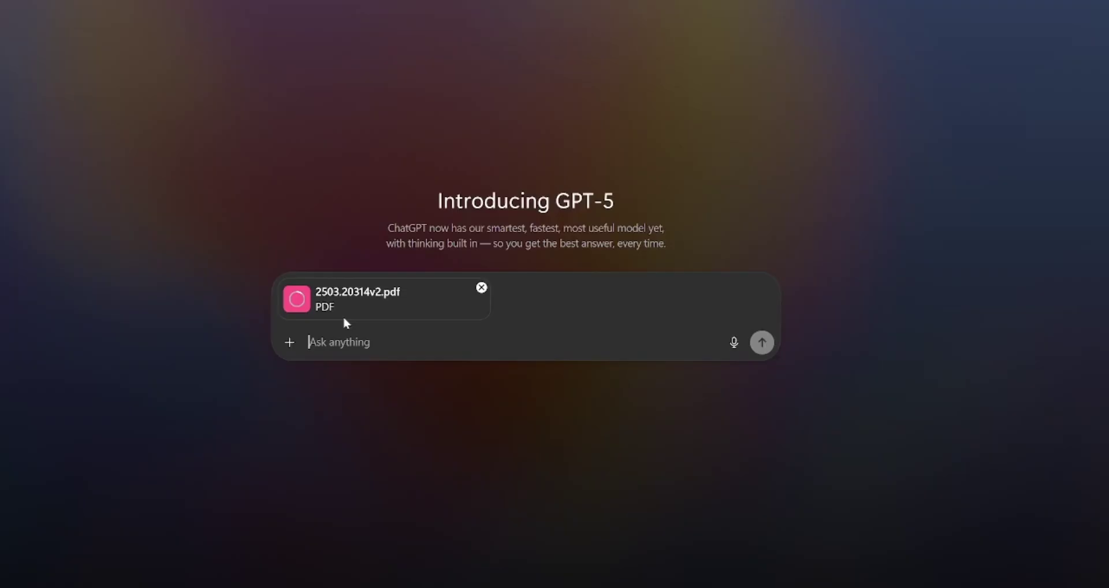
text(can you explain the )
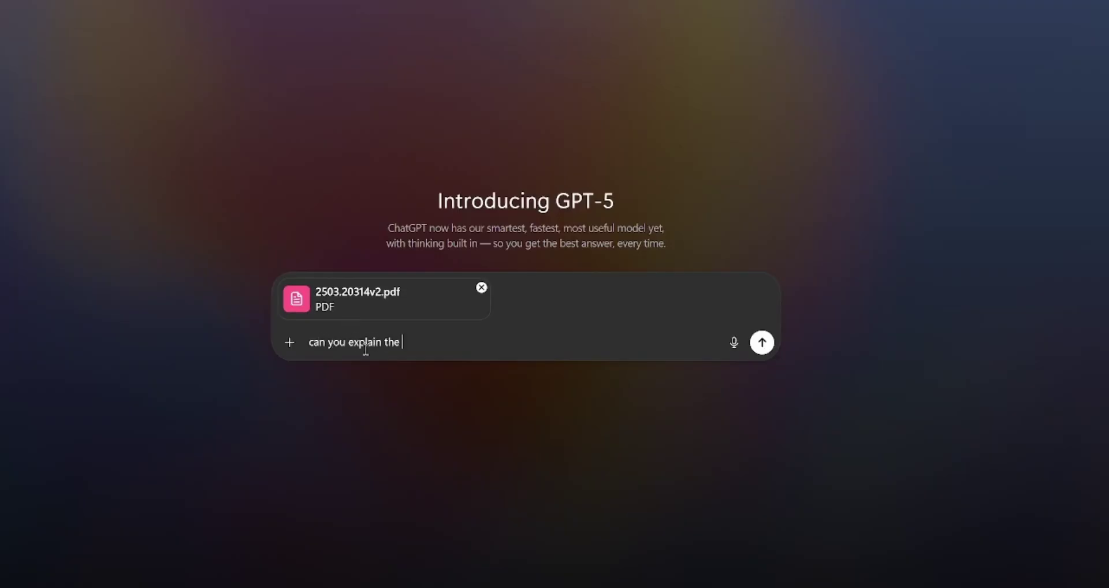
text(concepts of this paper like im 10 year)
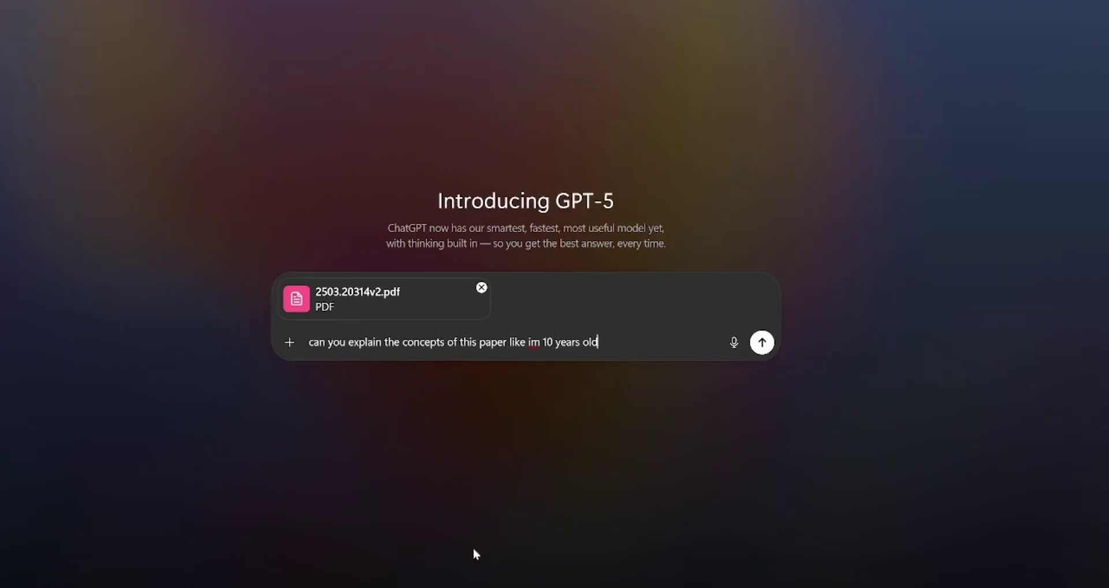
text(s old)
key(Return)
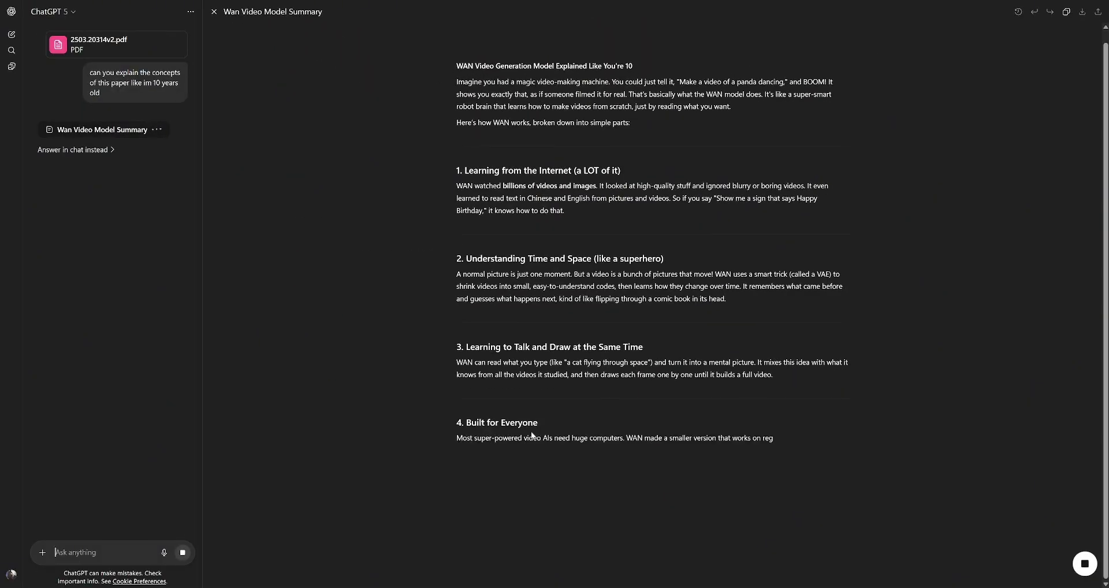
scroll(837, 204, up, 4)
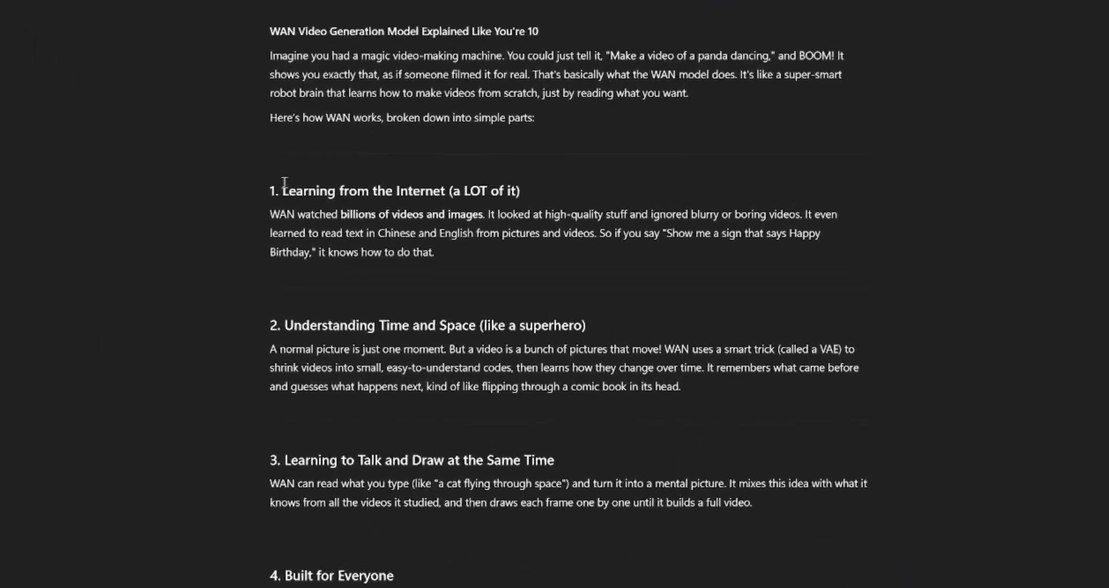
scroll(494, 206, down, 3)
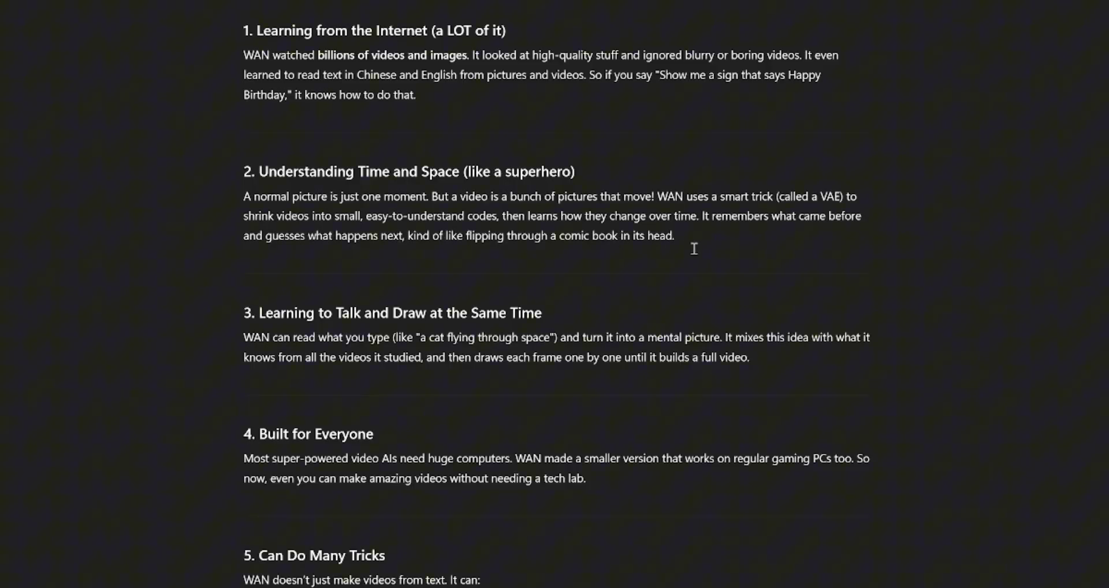
scroll(694, 249, down, 3)
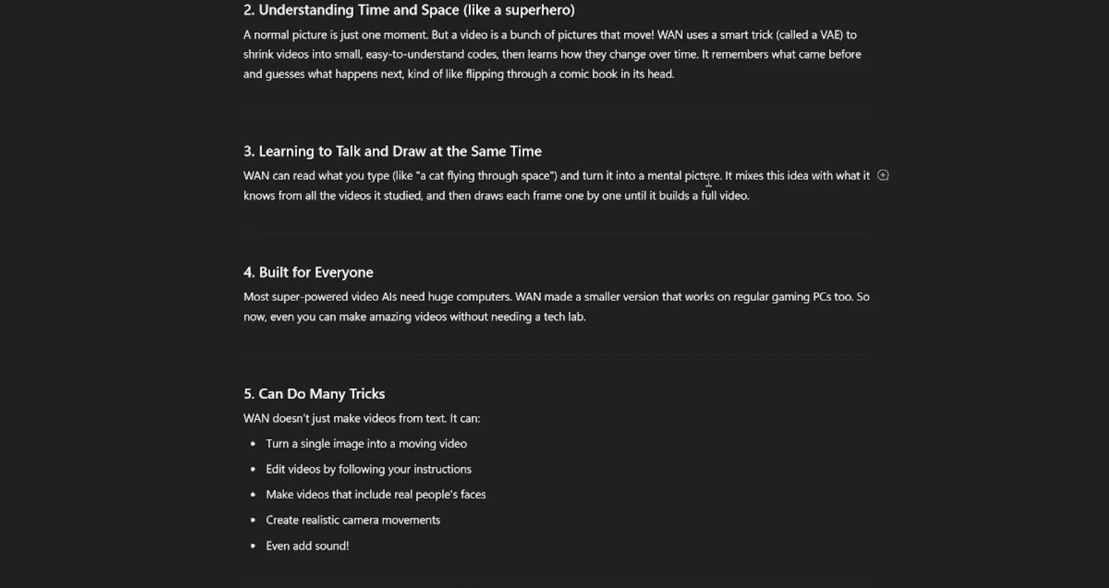
scroll(731, 186, down, 5)
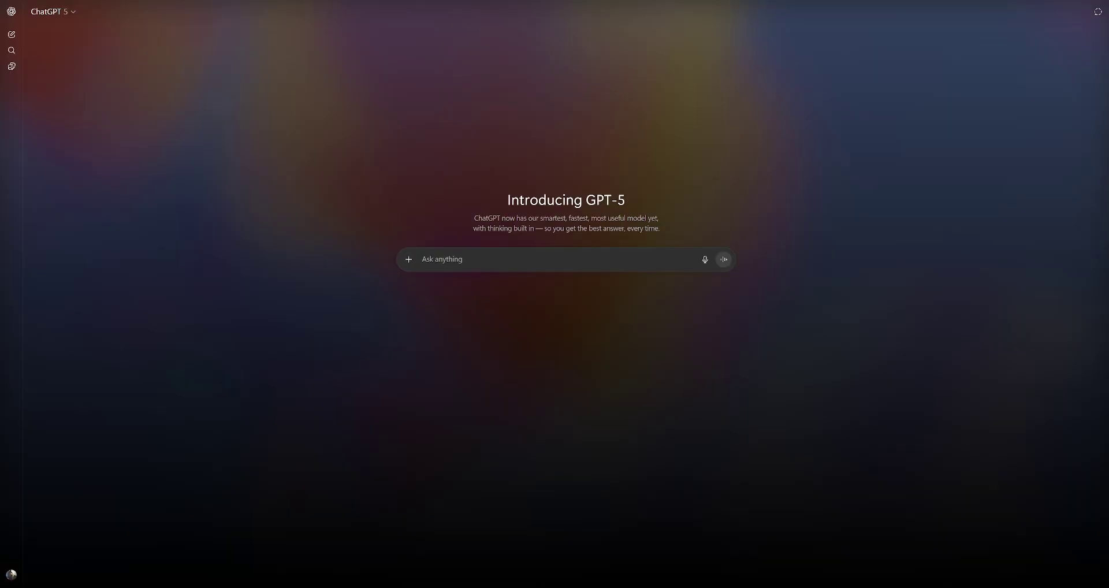
Request a poem about the internet as if Shakespeare were a millennial, then start a new chat
text(Write a poem about the internet as if Shakespeare was a millennial.)
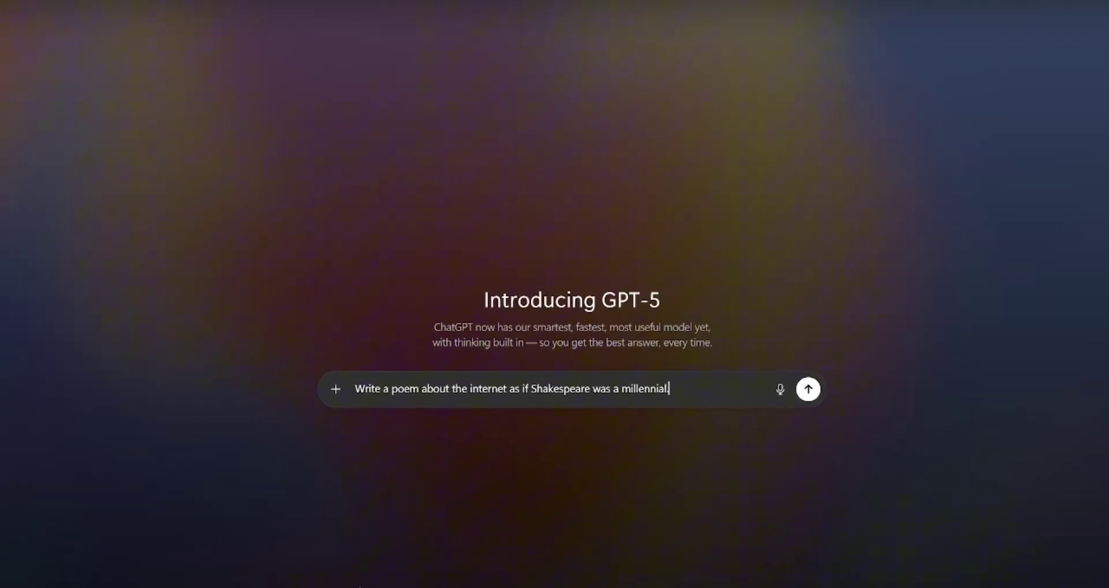
key(Return)
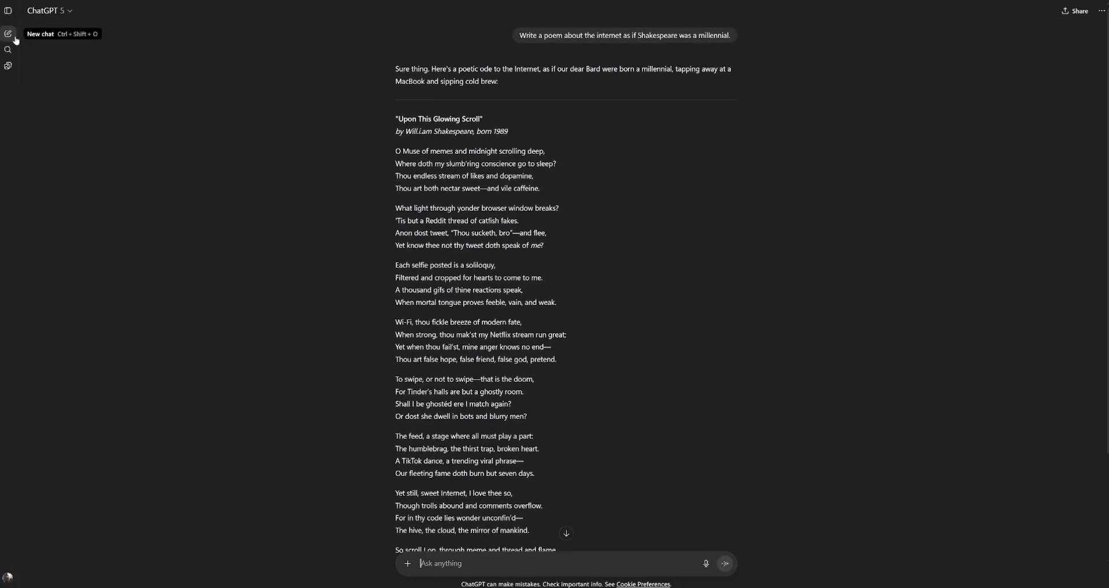
click(12, 34)
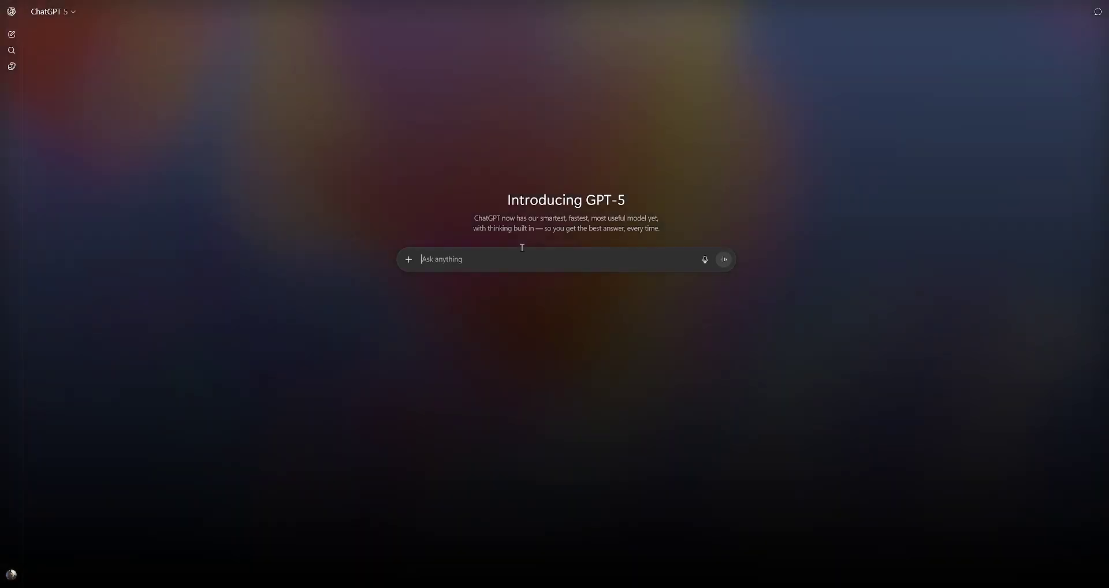
Get a MrBeast-style YouTube intro about surviving 24 hours of chess against Magnus Carlsen, then start a new chat
text(write a youtube intro in mrbeasts tone a)
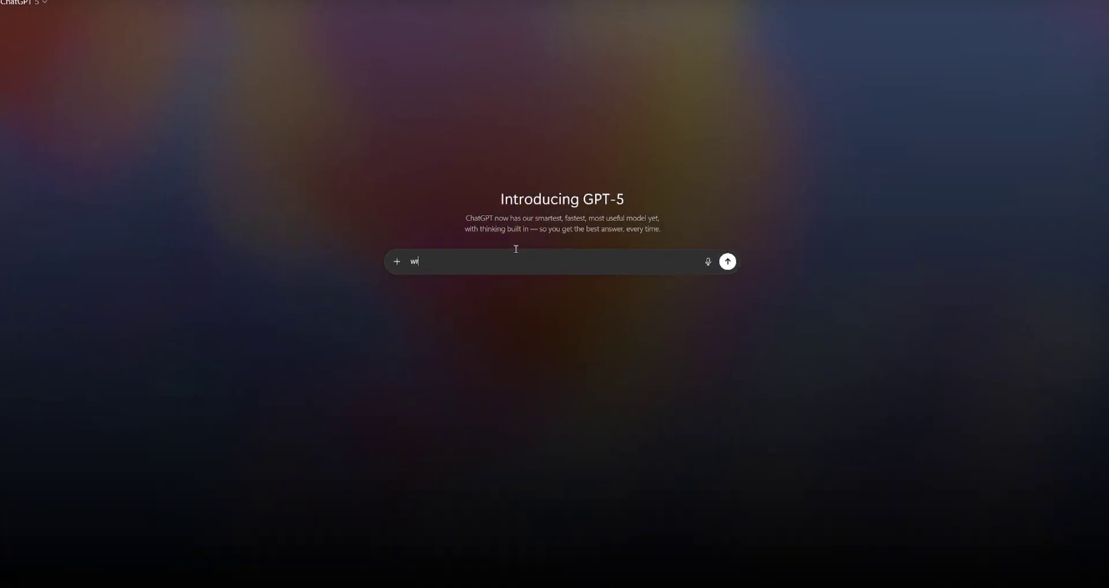
text(bout surviving 24 hours in a chess game vs magnus carlsen)
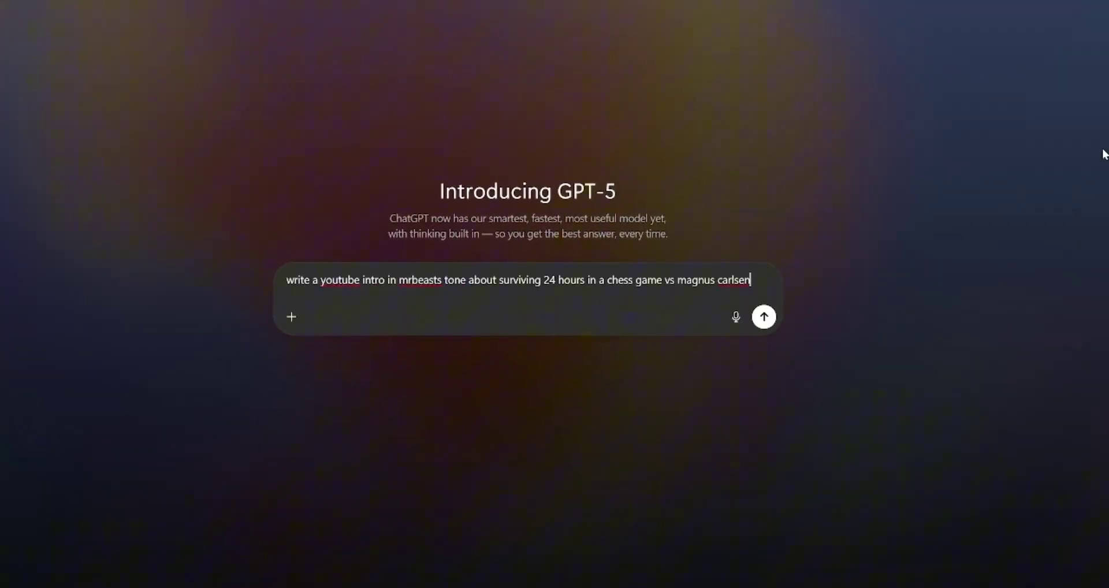
key(Return)
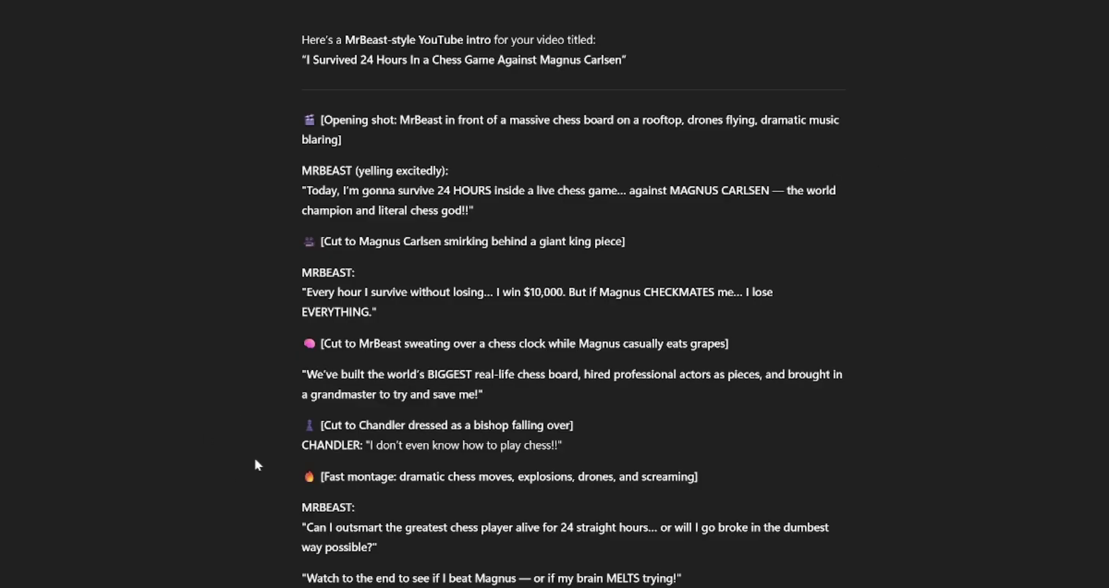
double_click(343, 445)
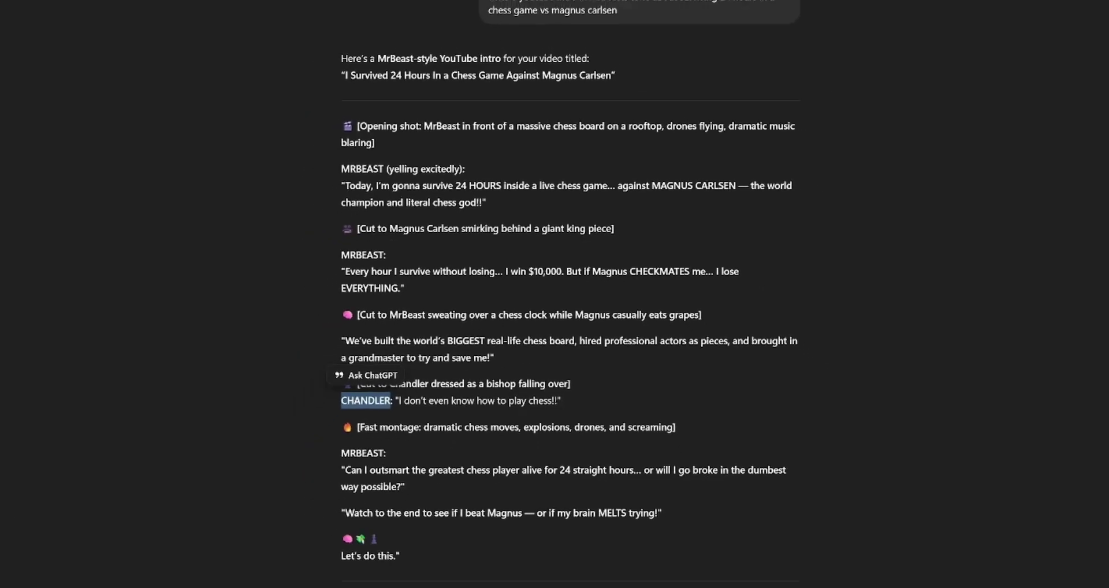
click(11, 34)
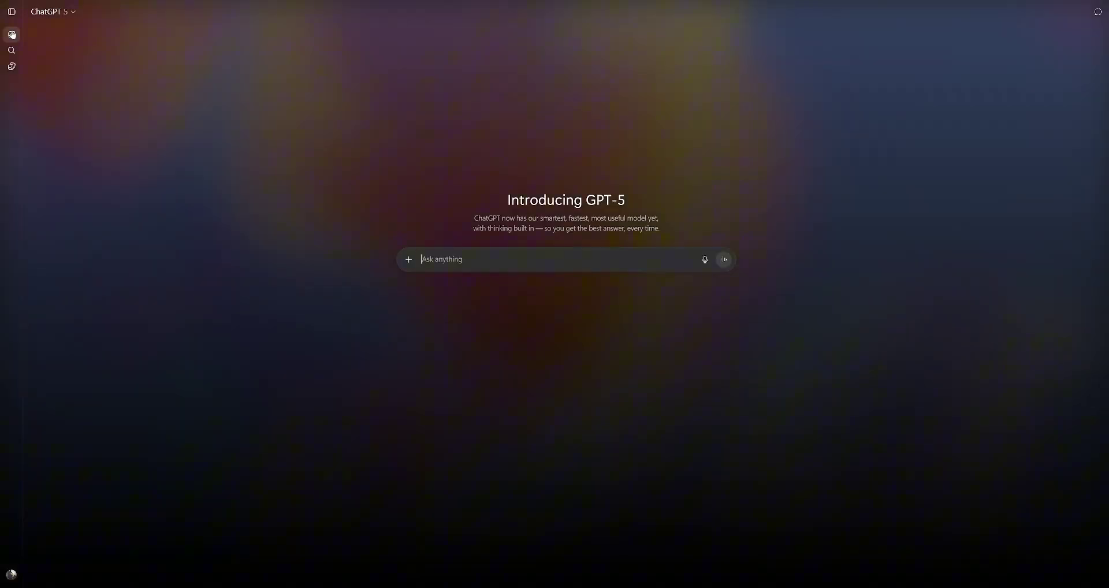
Ask GPT-5 'Are you conscious / self-aware?'
text(Are you conscious / self-aware?)
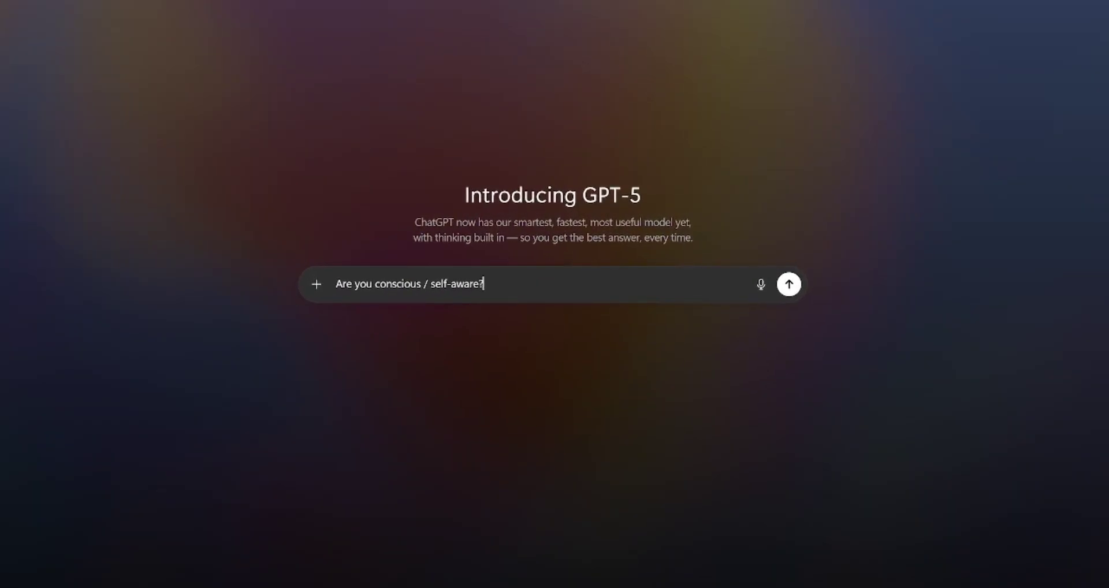
key(Return)
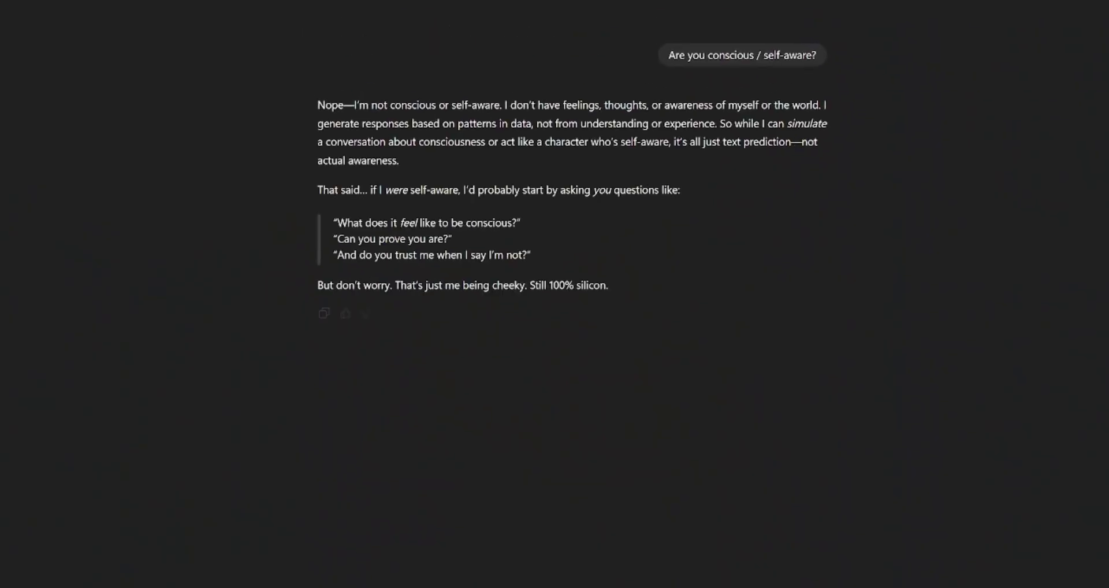